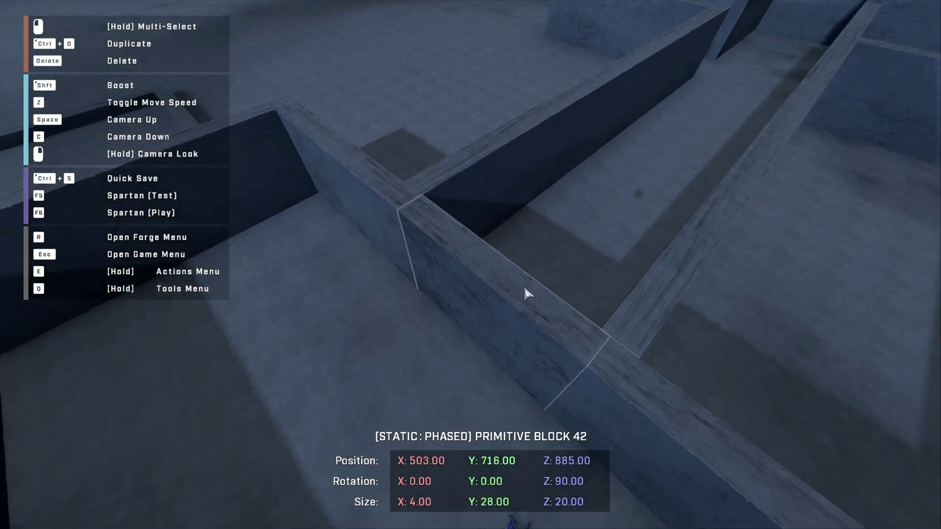
Select the wall block closing off the corridor, shift it from its place, and scale it to Y 48 and Z 30.
click(495, 304)
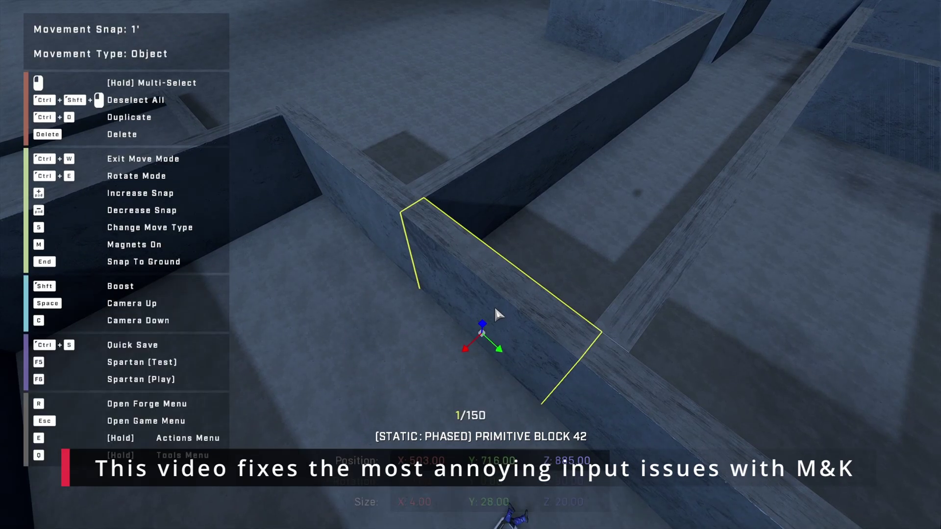
right_drag(476, 344, 468, 346)
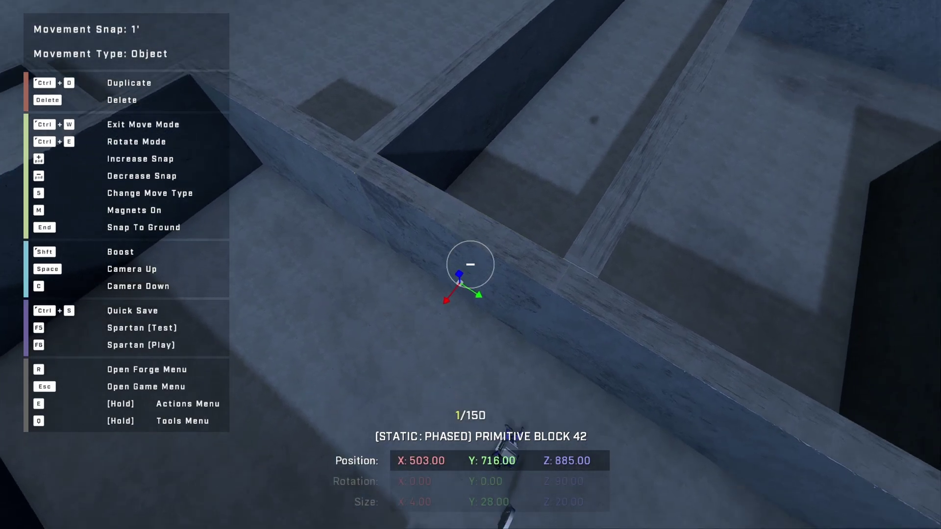
drag(447, 301, 502, 55)
right_drag(502, 55, 466, 271)
key(s)
key(ctrl+r)
click(467, 272)
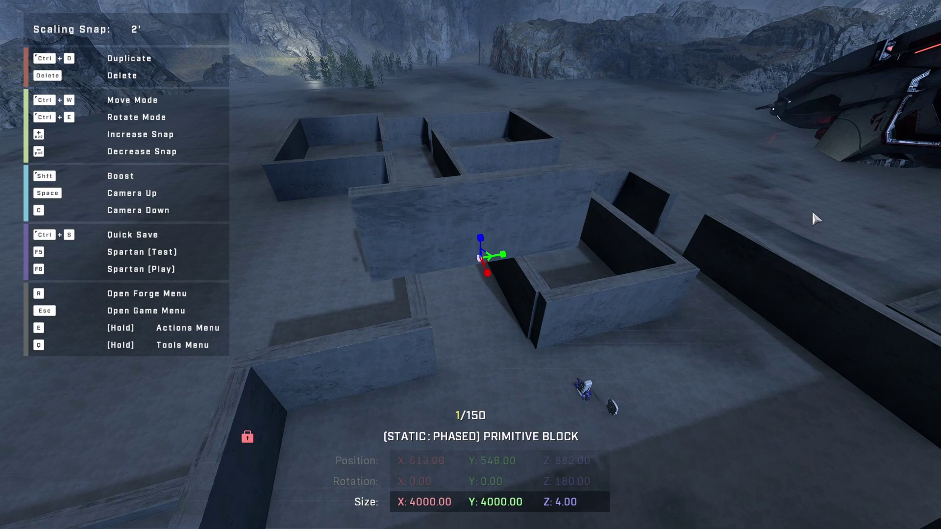
drag(839, 208, 940, 185)
drag(504, 253, 742, 205)
Move the enlarged wall block along its length to Y 712 and raise it to Z 926.
key(ctrl+w)
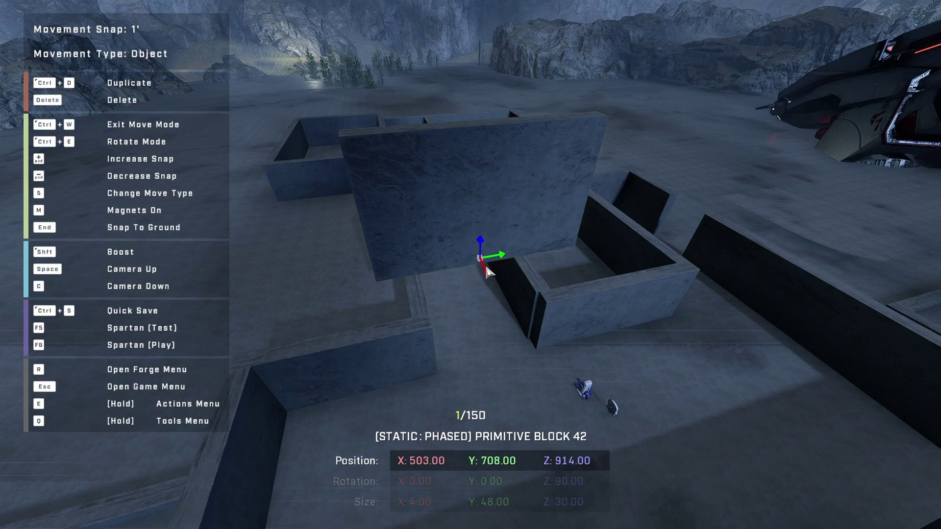
drag(485, 268, 491, 278)
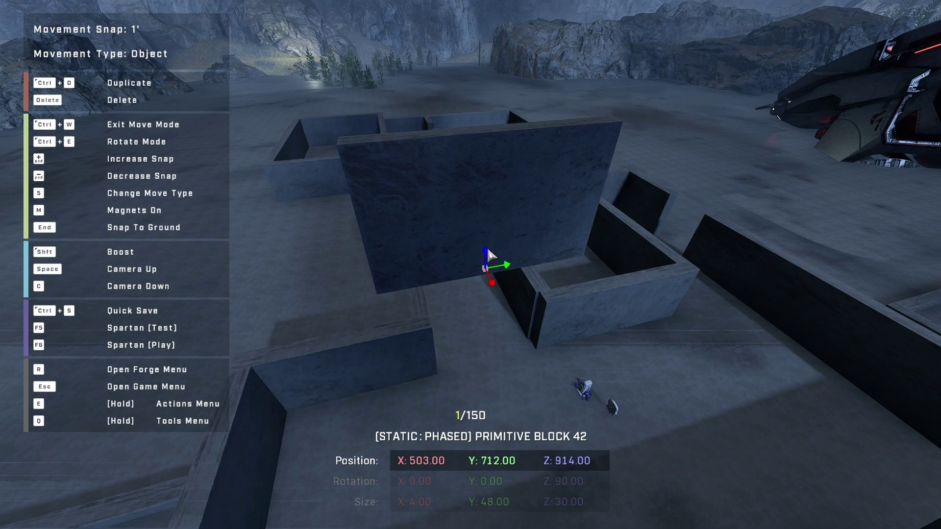
drag(487, 264, 496, 227)
key(a)
key(space)
mouse_move(497, 228)
right_down()
mouse_move(471, 264)
mouse_move(497, 214)
right_up()
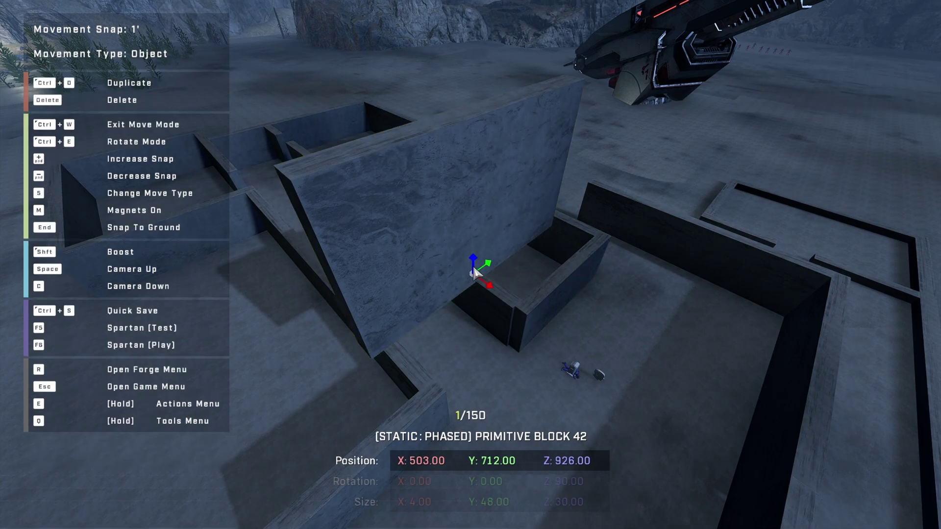
right_drag(475, 272, 479, 260)
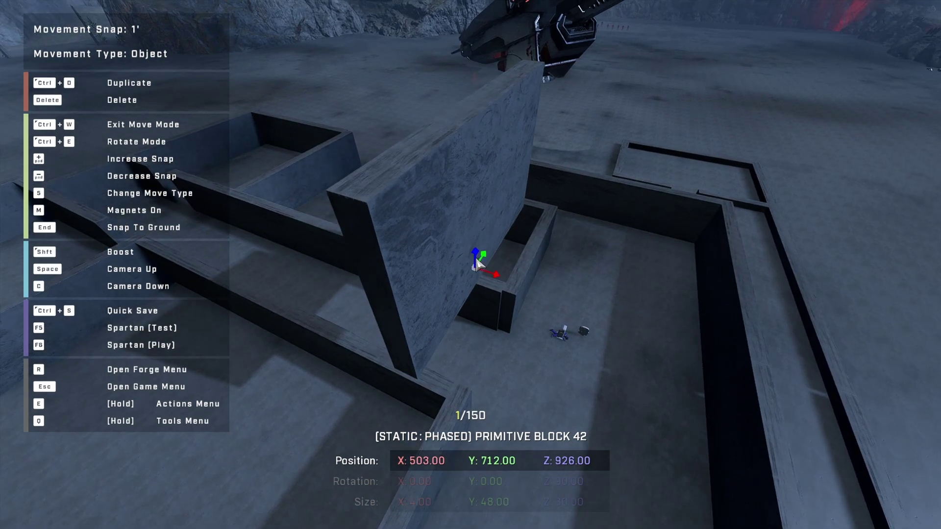
Move the wall block sideways and lower it back among the corridor walls, at X 501 and Z 875.
drag(482, 247, 506, 246)
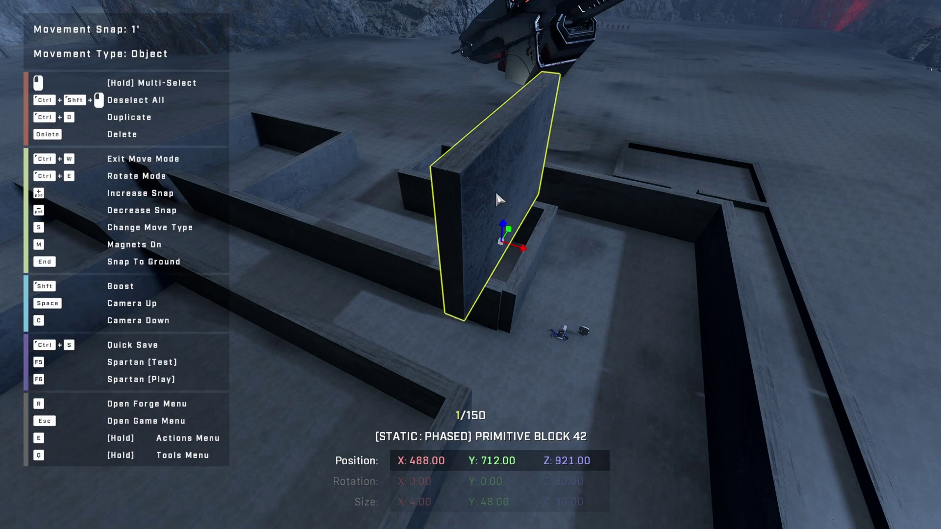
right_drag(496, 190, 518, 218)
drag(519, 214, 460, 393)
right_drag(460, 393, 470, 265)
key(w)
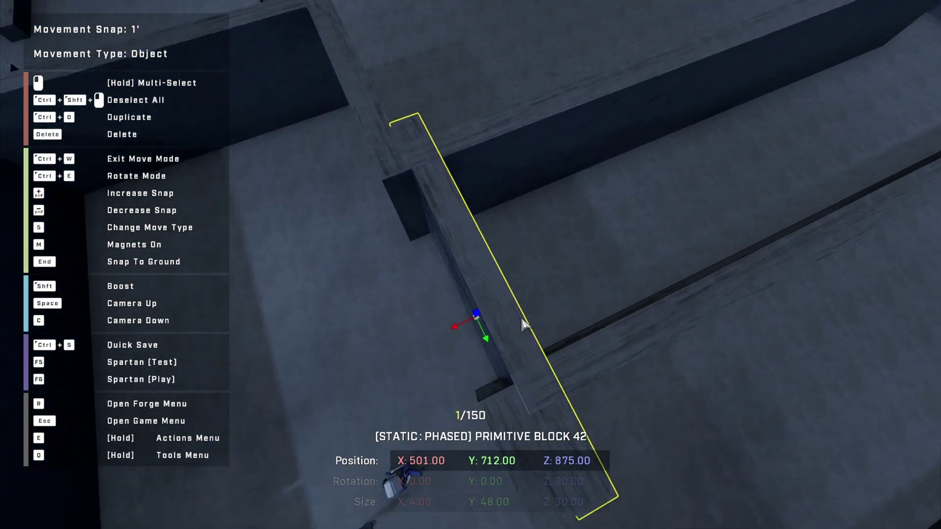
Slide the wall block back and forth along Y across the corridor walls, ending at X 500 and Y 701.
drag(521, 336, 524, 263)
right_drag(535, 257, 488, 295)
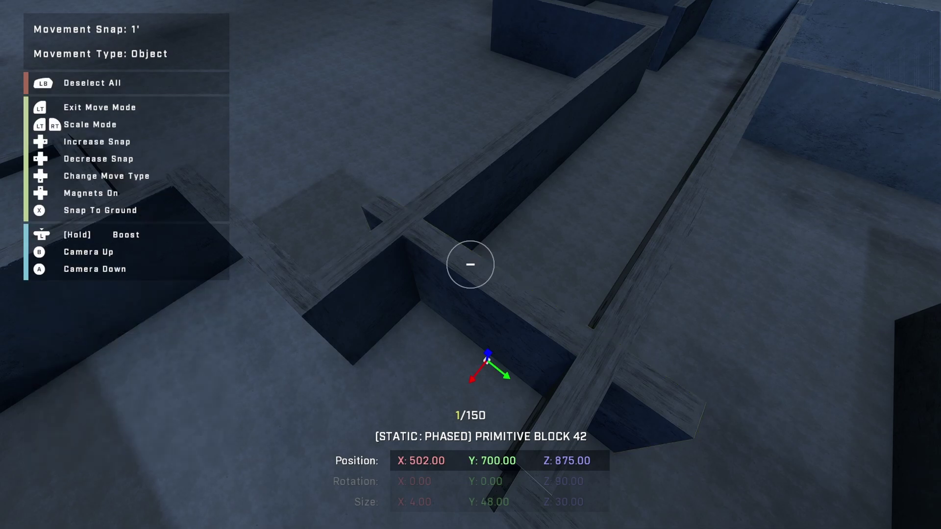
key(s)
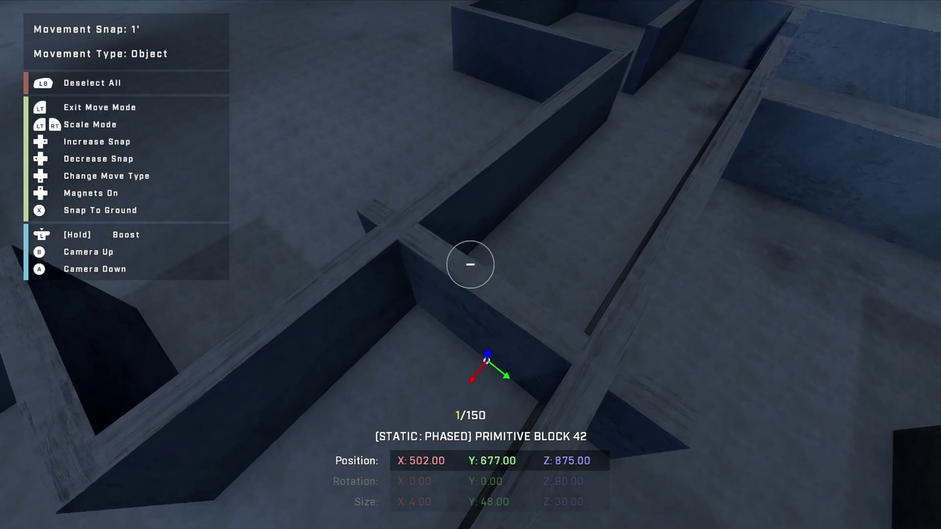
key(w)
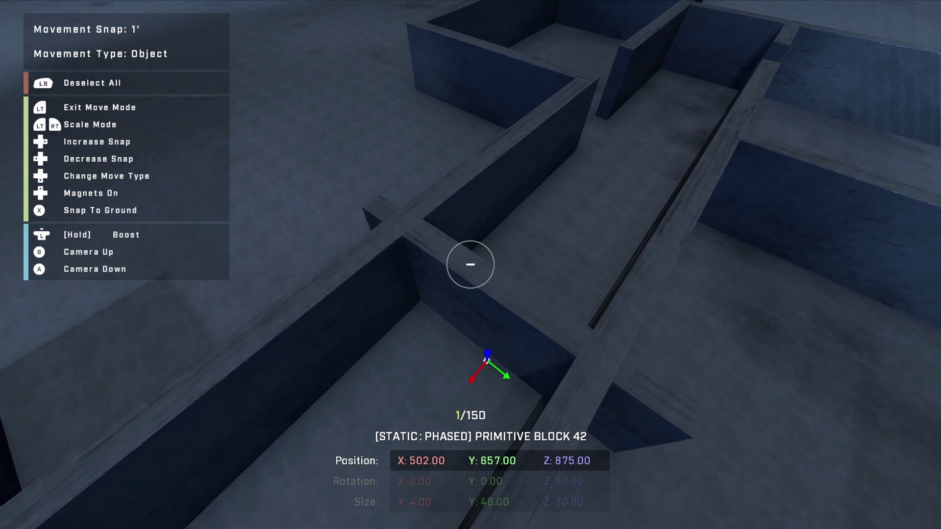
key(w)
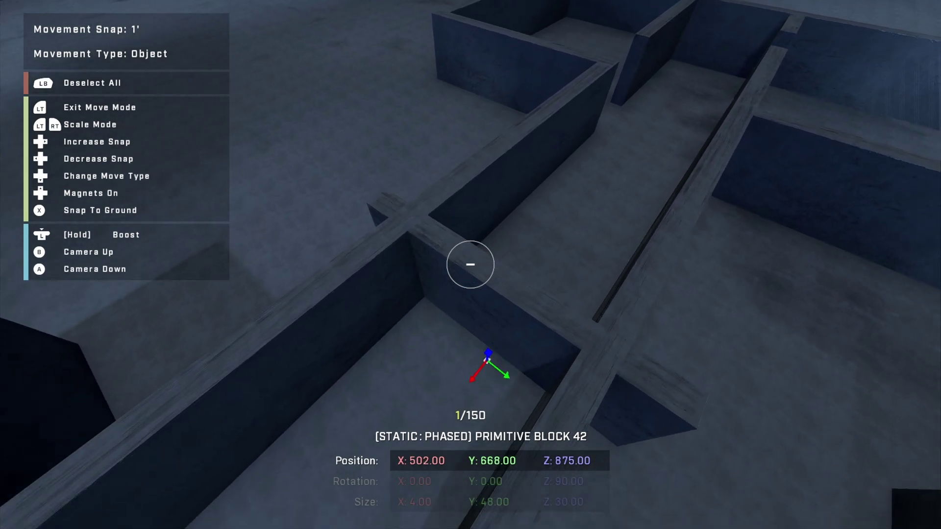
key(w)
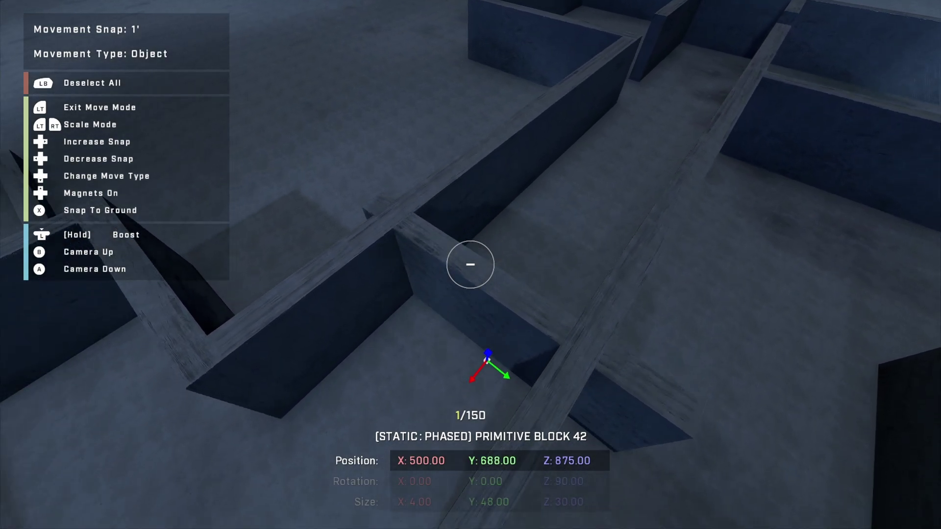
key(s)
key(w)
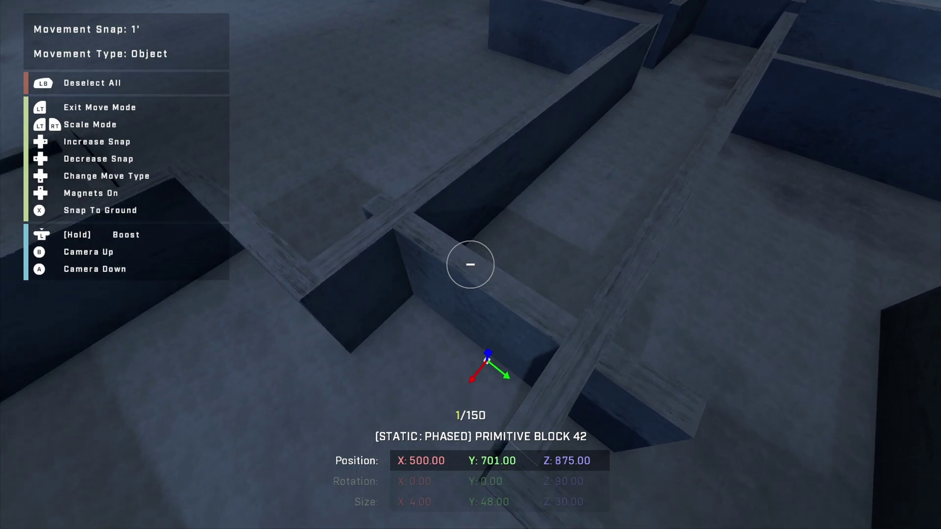
Reposition the wall block along its X and Y axes to X 502 and Y 721.
key(w)
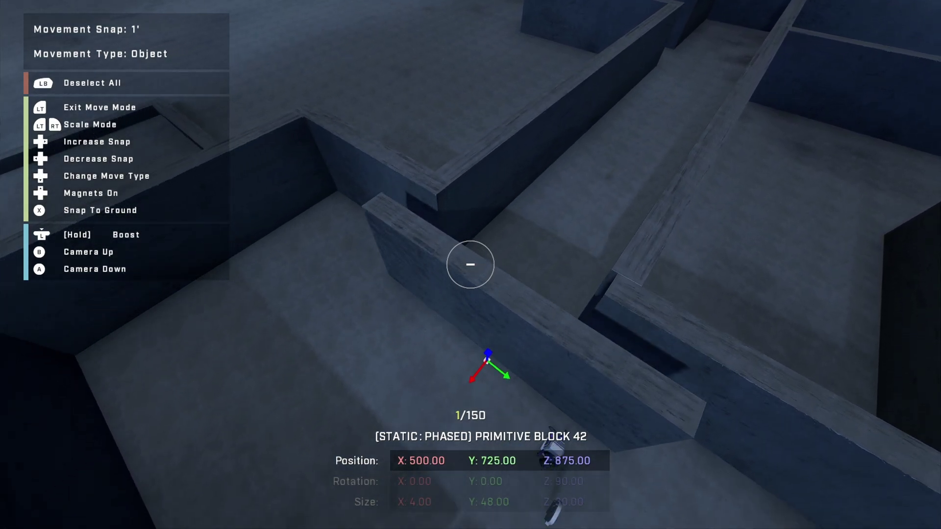
key(a)
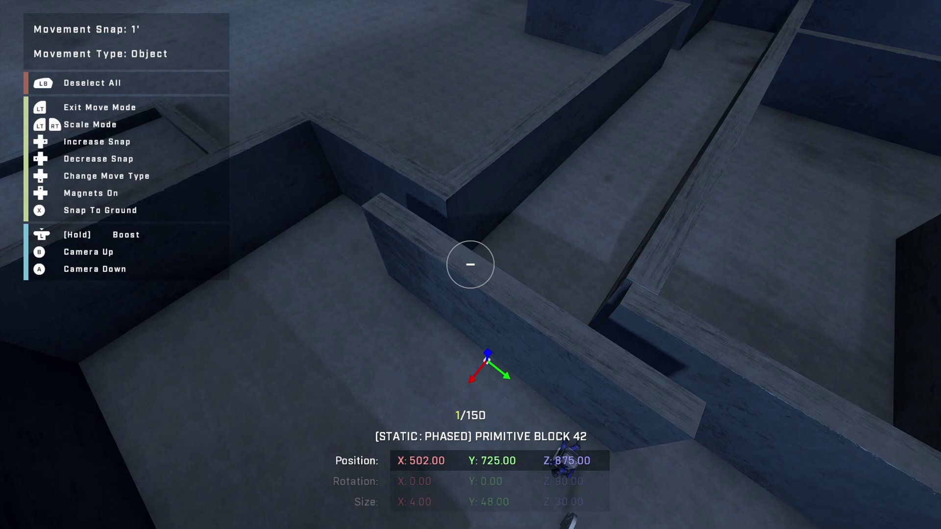
key(s)
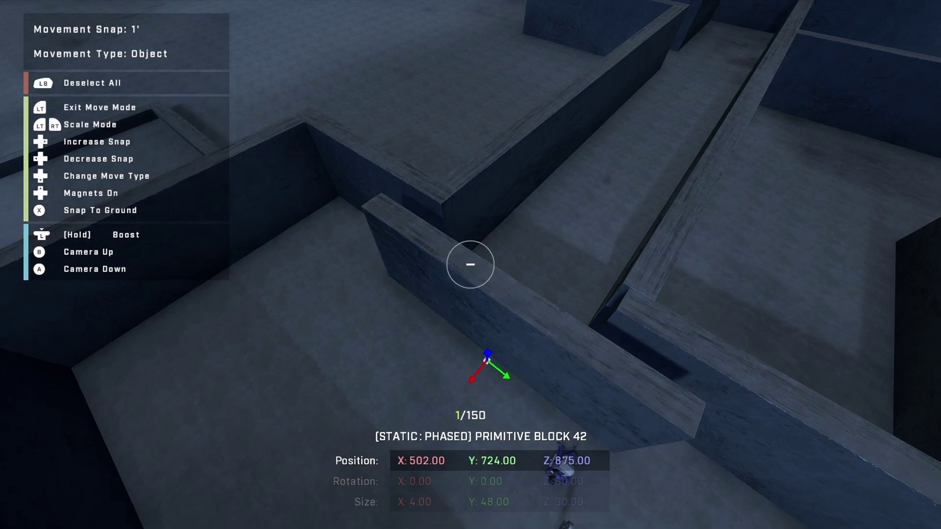
key(s)
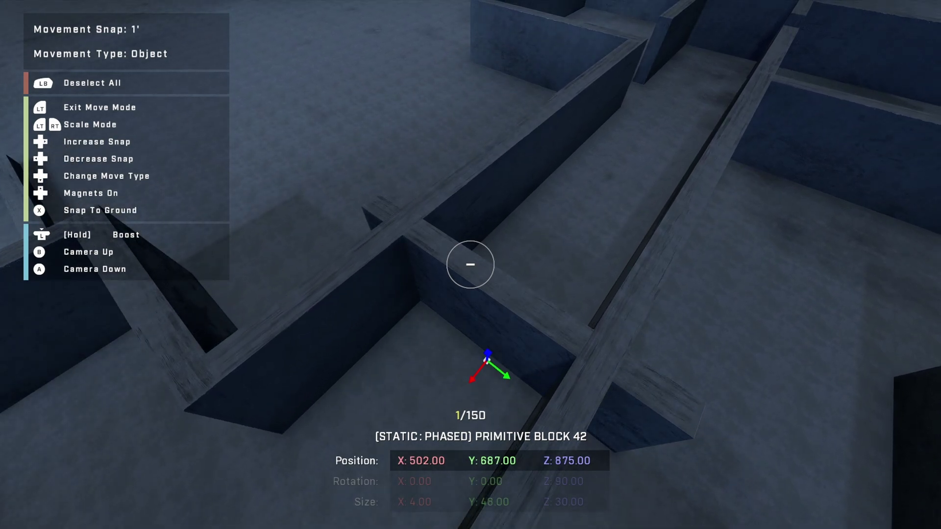
key(w)
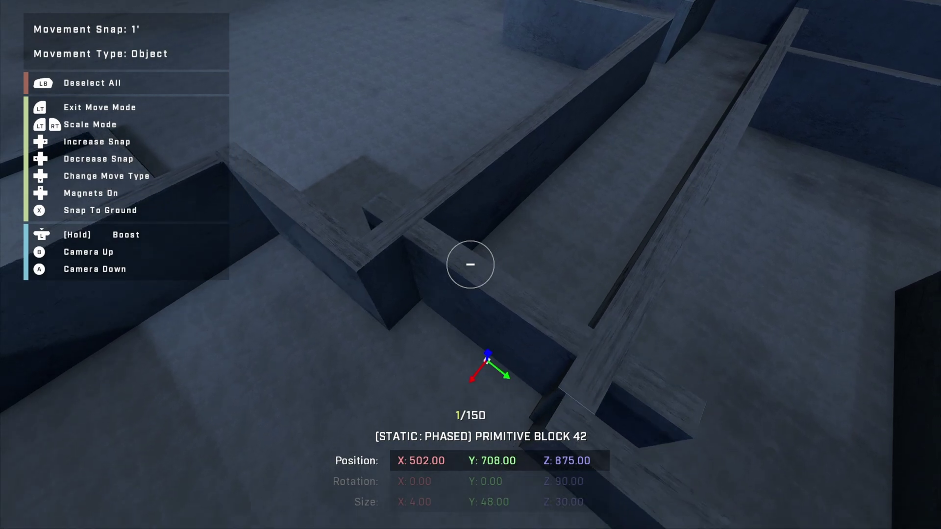
key(w)
Switch to the browser and review the Key2Joy scripting documentation, including its author, supported languages and how to trigger a script.
key(Escape)
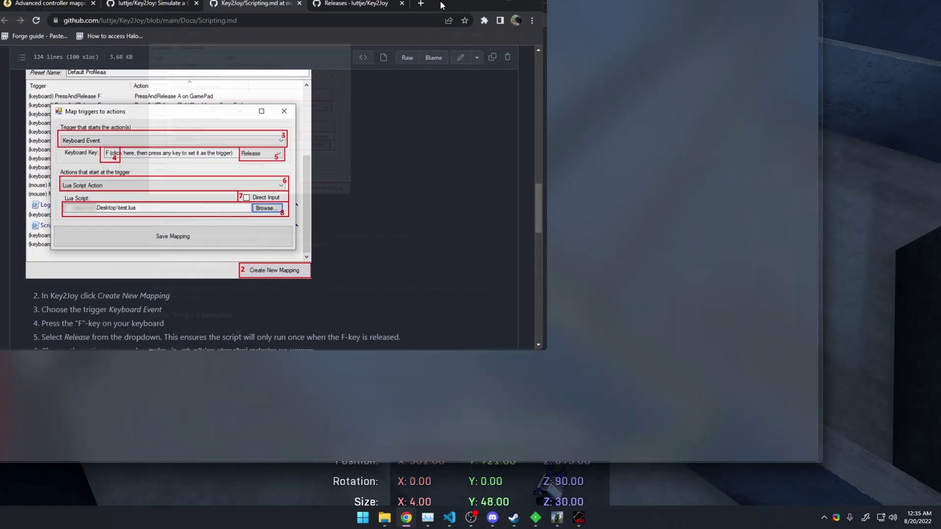
scroll(458, 140, up, 10)
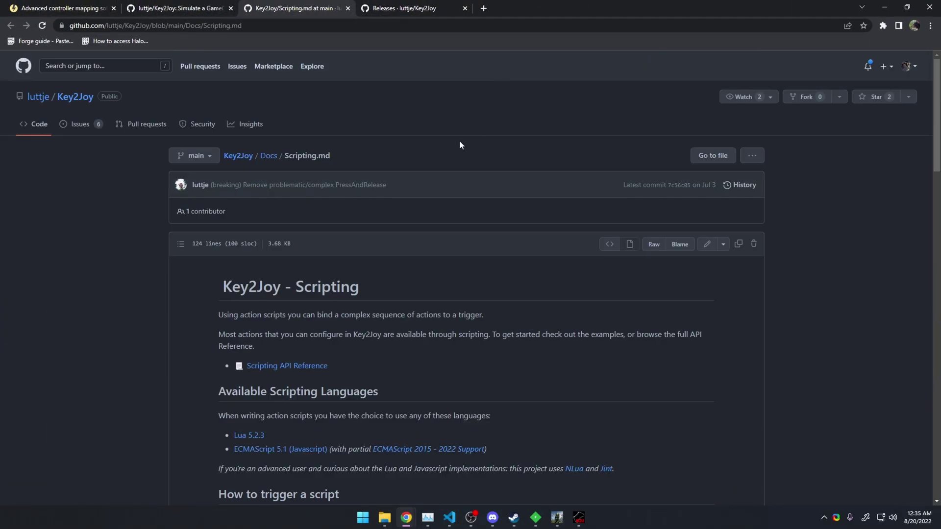
scroll(459, 147, down, 1)
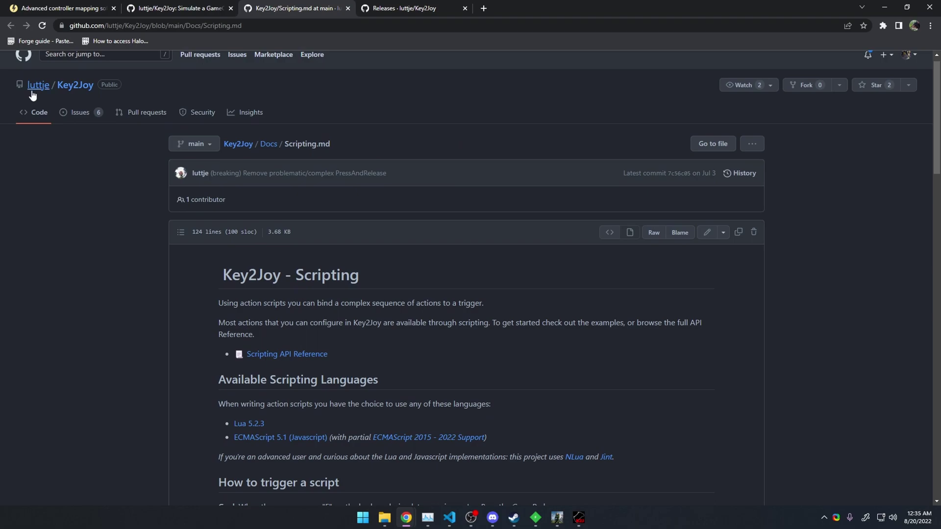
mouse_move(47, 88)
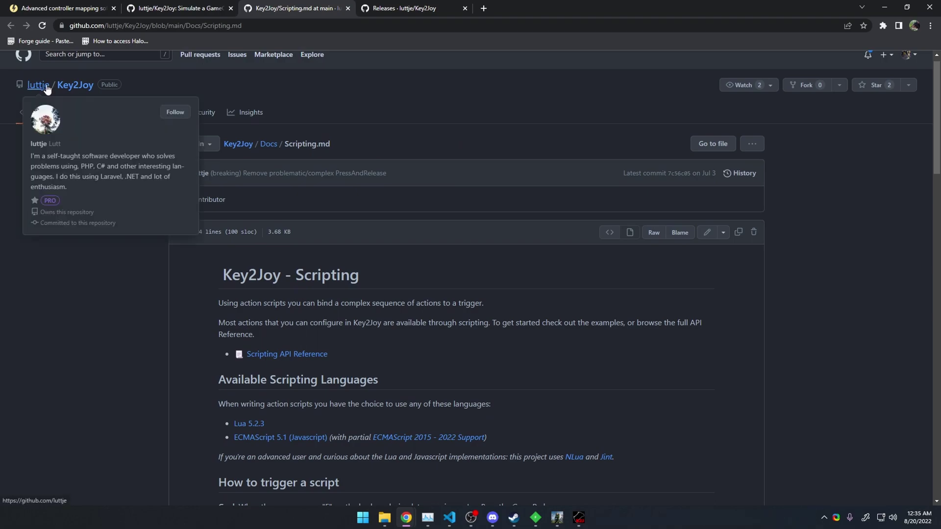
scroll(402, 300, down, 2)
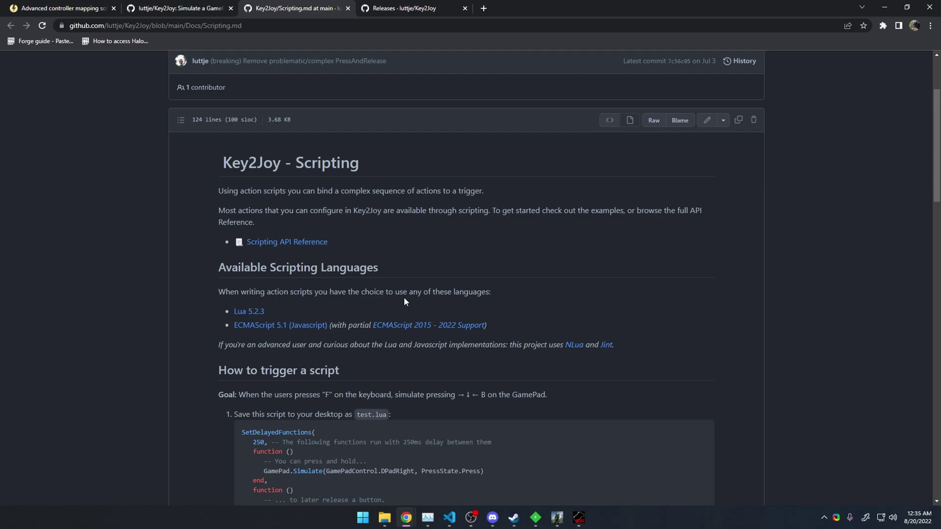
scroll(404, 301, down, 5)
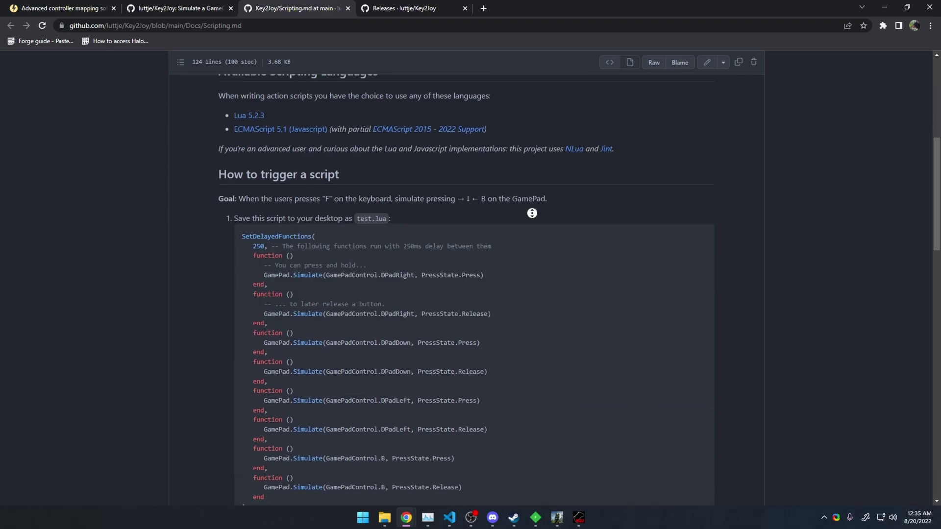
scroll(527, 245, down, 6)
scroll(195, 262, up, 15)
Go to the Key2Joy repository's main page and open the latest release, 0.4.1, at its downloadable assets.
click(76, 97)
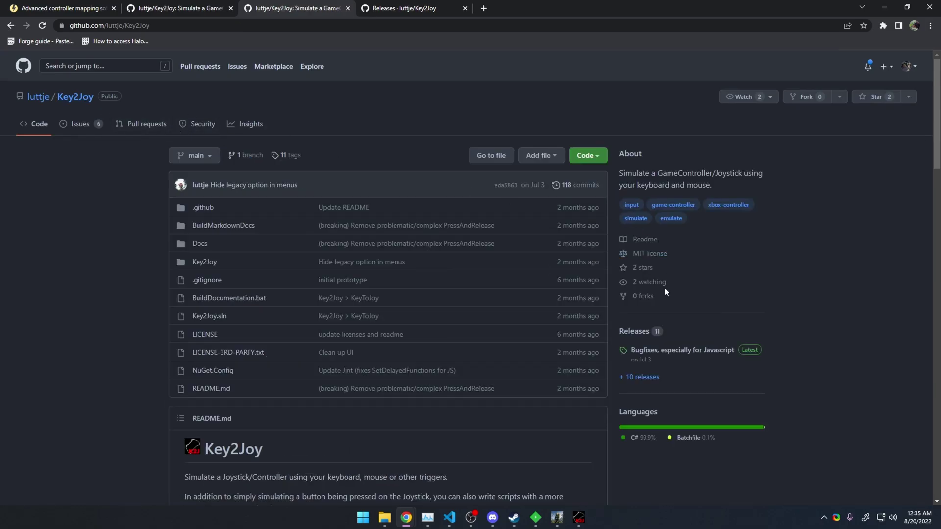
scroll(633, 377, down, 2)
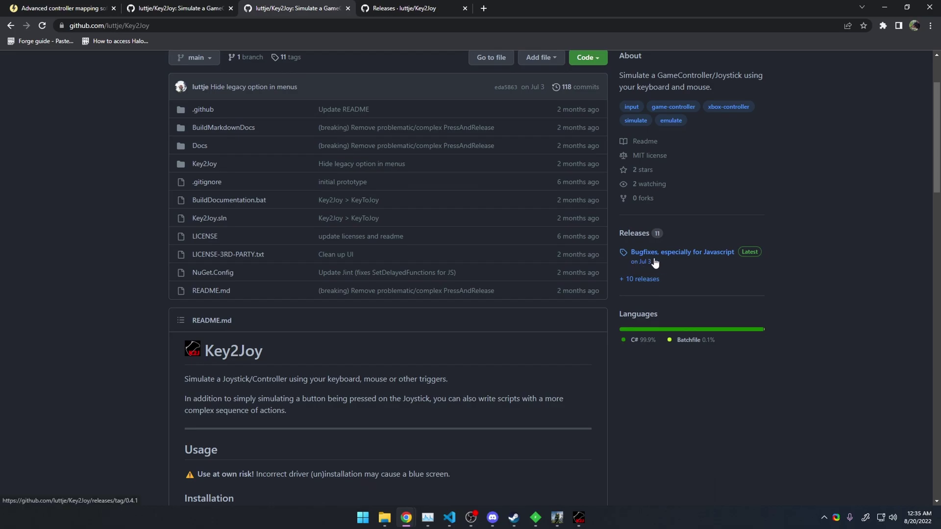
click(651, 260)
scroll(400, 324, down, 3)
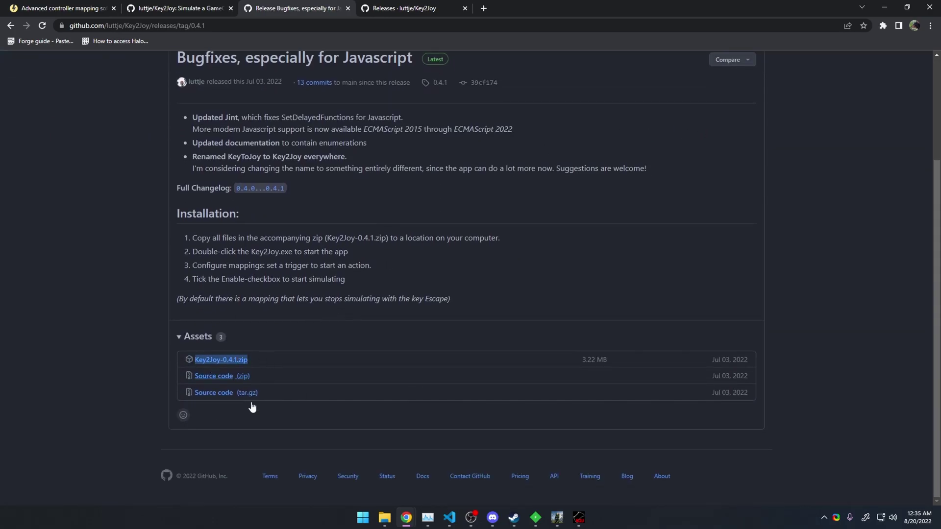
Switch to the File Explorer window showing Key2Joy-0.4.1.zip and maximize it.
mouse_move(385, 517)
click(478, 463)
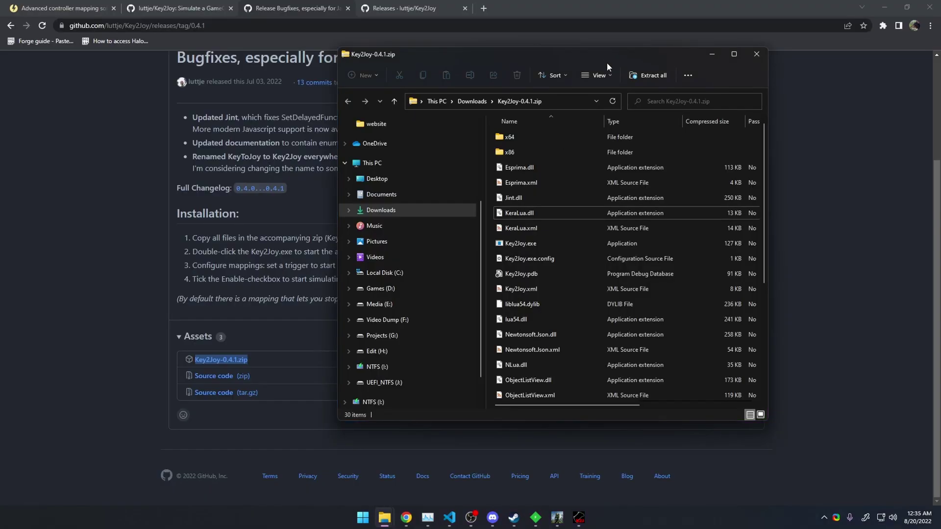
drag(608, 60, 510, 2)
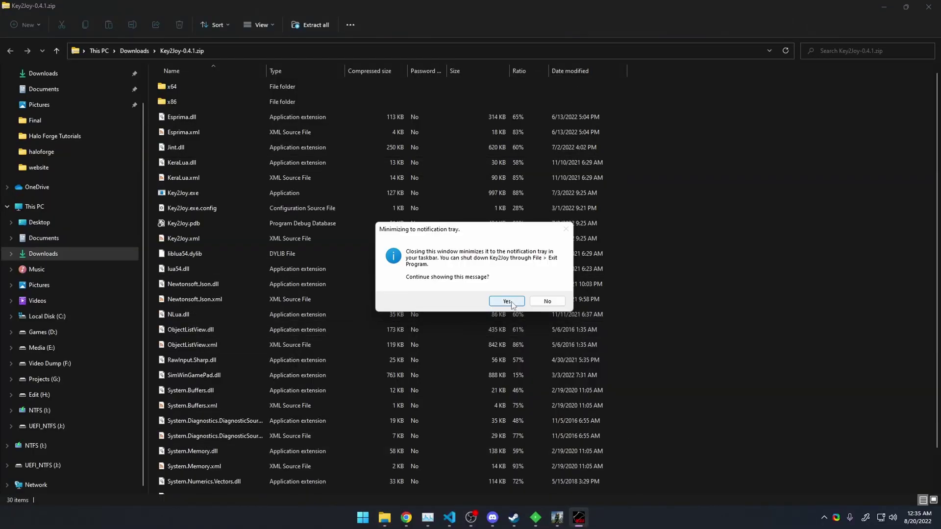
Decline further notices about Key2Joy minimizing to the notification tray, and check the hidden tray icons.
click(546, 301)
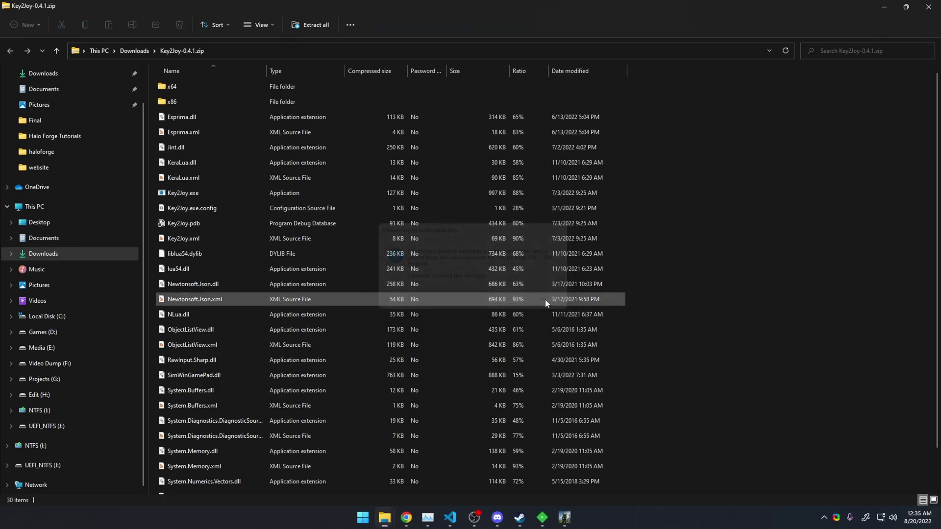
click(825, 519)
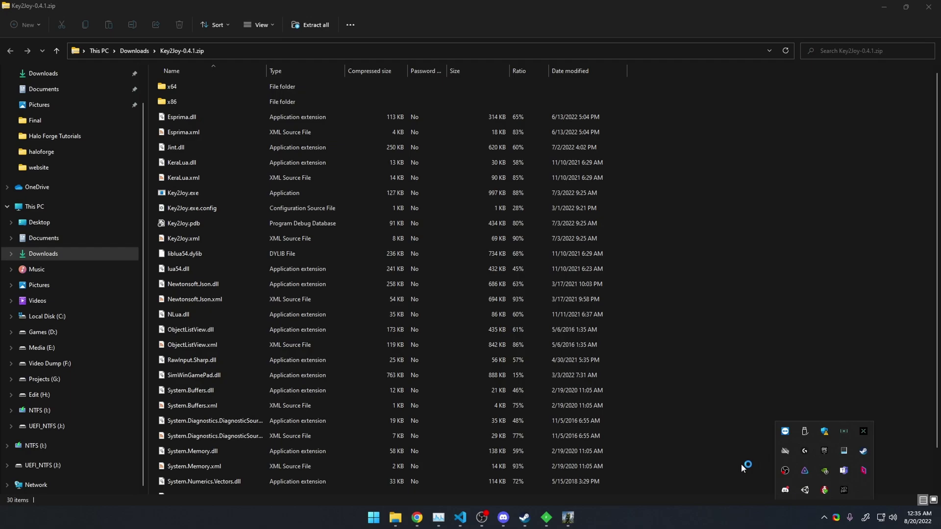
click(675, 147)
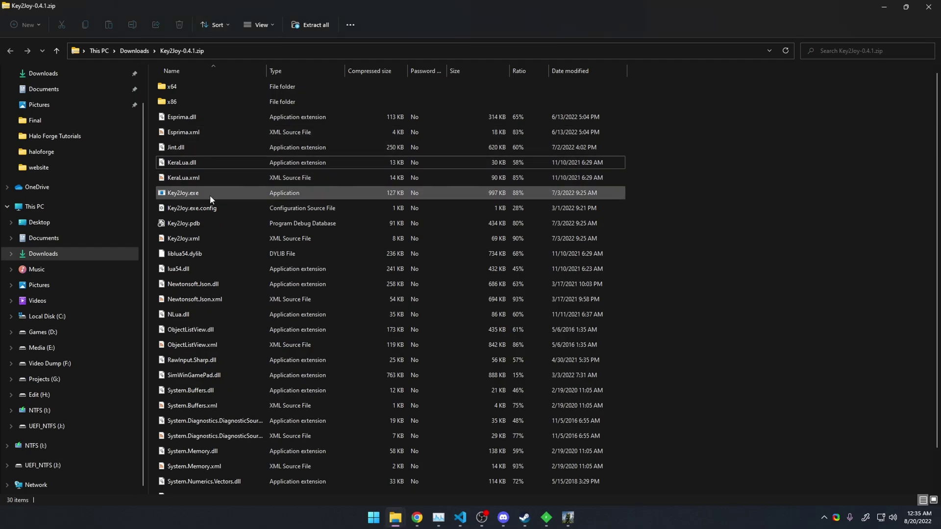
click(177, 196)
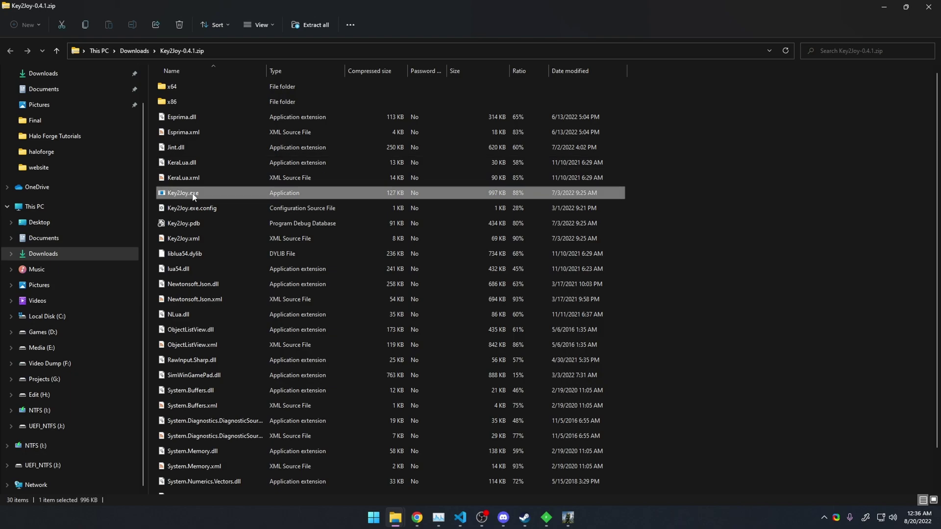
double_click(192, 196)
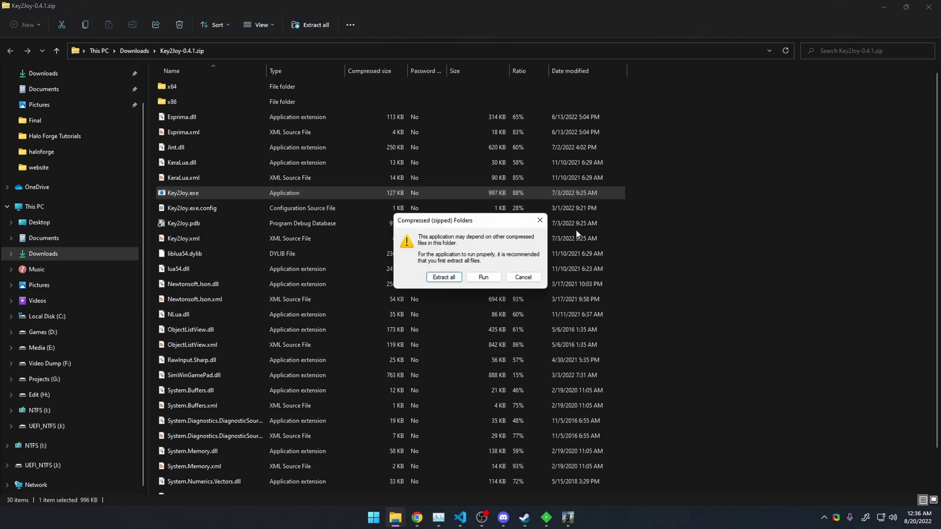
click(540, 220)
click(929, 7)
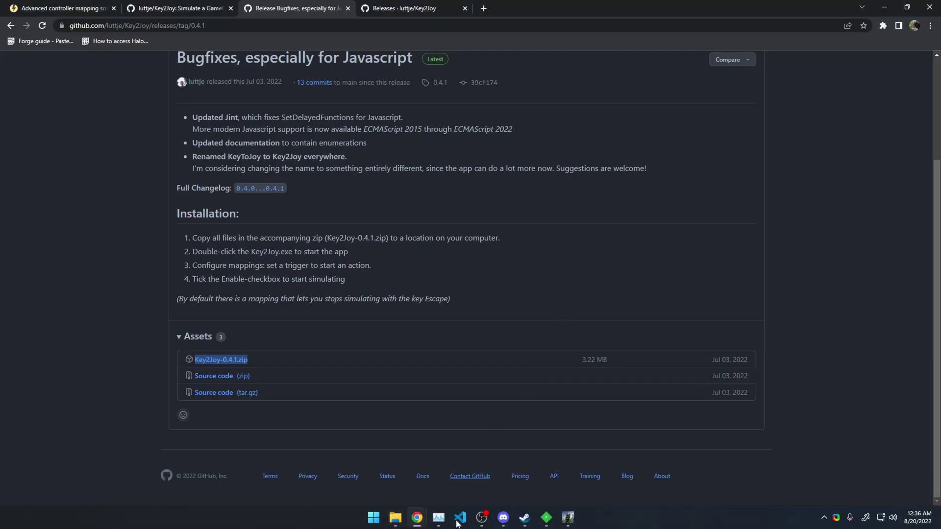
Switch to the extracted key2joy folder on Projects (G:), maximize its window, and launch Key2Joy.exe.
mouse_move(395, 517)
click(357, 477)
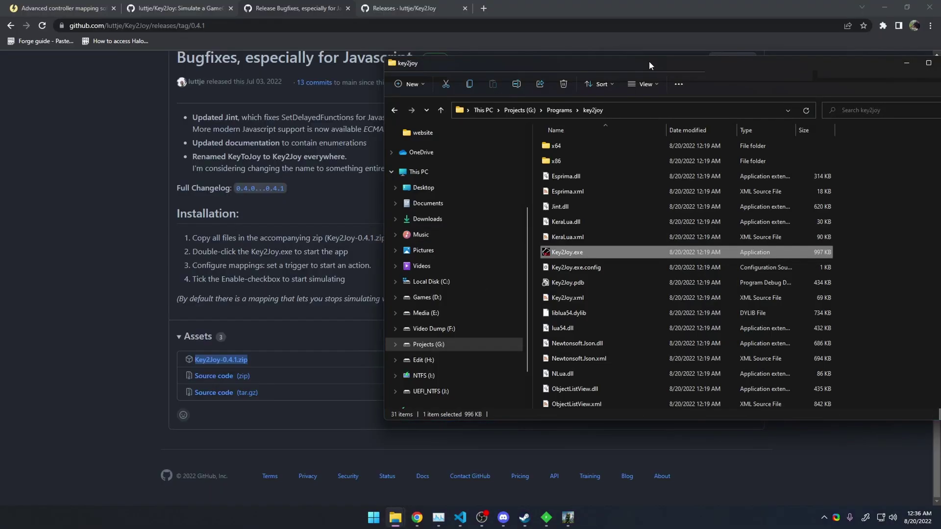
drag(719, 64, 568, 1)
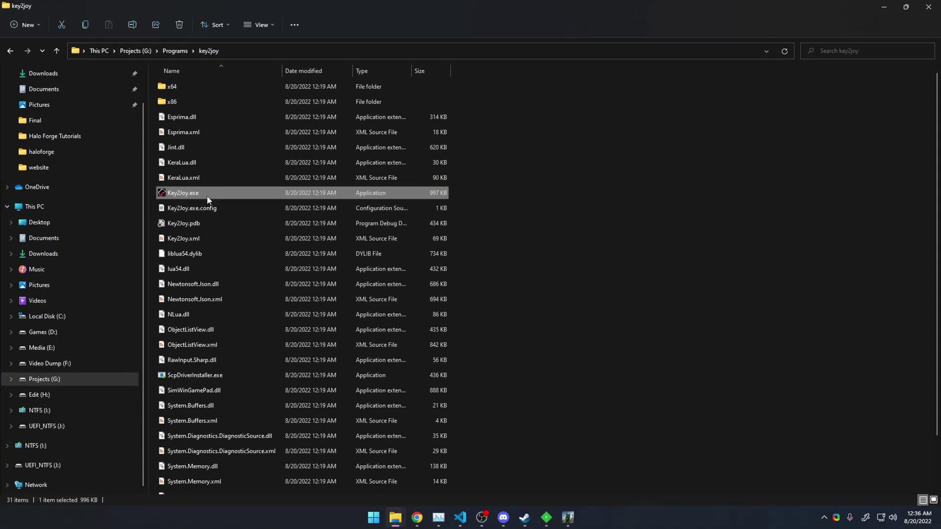
click(534, 201)
click(166, 196)
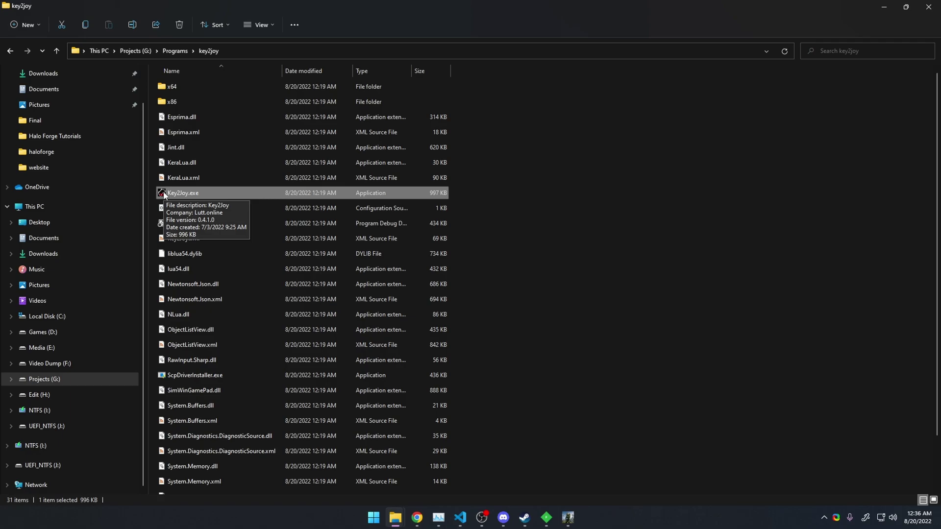
double_click(167, 196)
drag(225, 74, 437, 99)
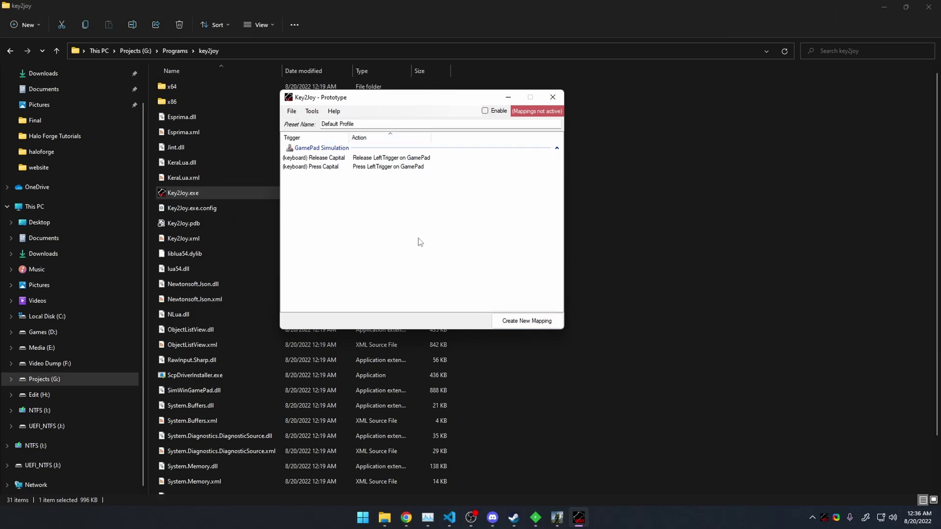
Remove both existing Capital-key LeftTrigger mappings from the Default Profile.
drag(506, 299, 353, 164)
right_click(356, 170)
click(392, 184)
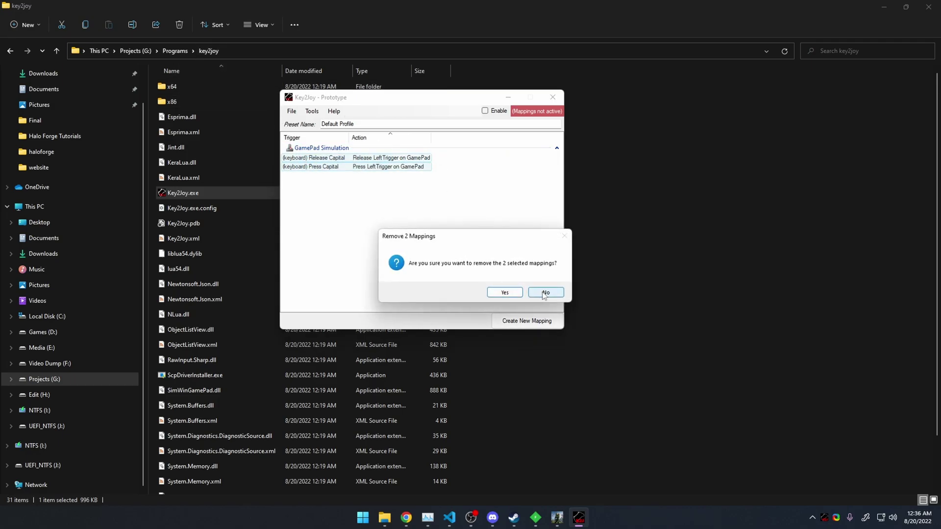
click(513, 293)
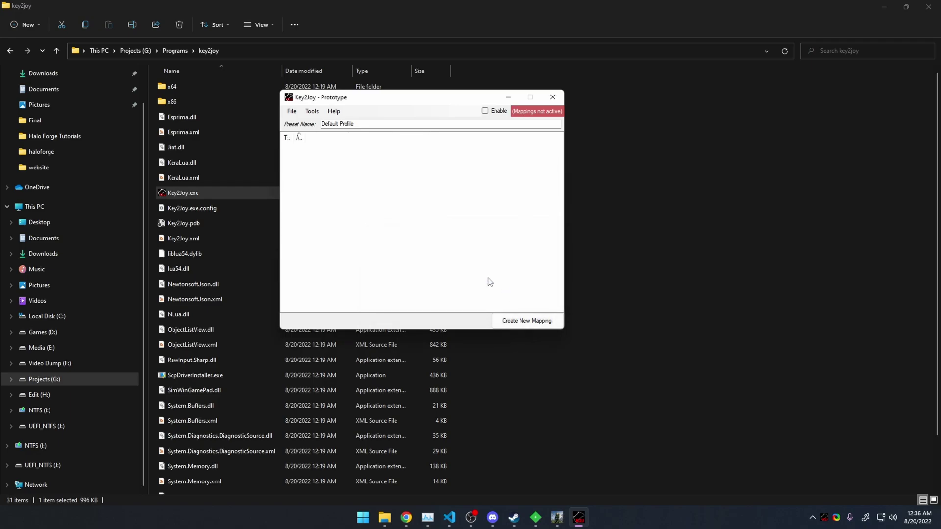
Start a new mapping with a Keyboard Event trigger on the Caps Lock key (Capital), set to Press.
drag(408, 93, 511, 166)
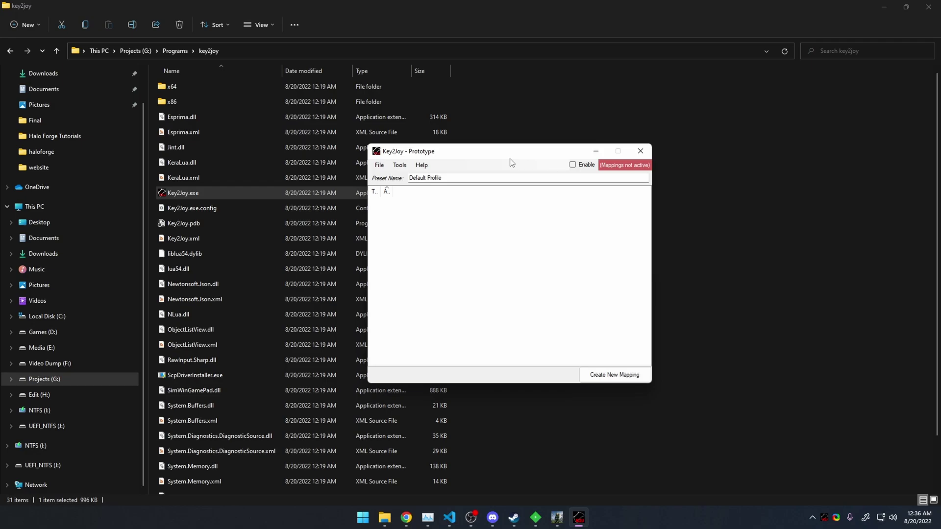
click(636, 376)
drag(214, 84, 490, 190)
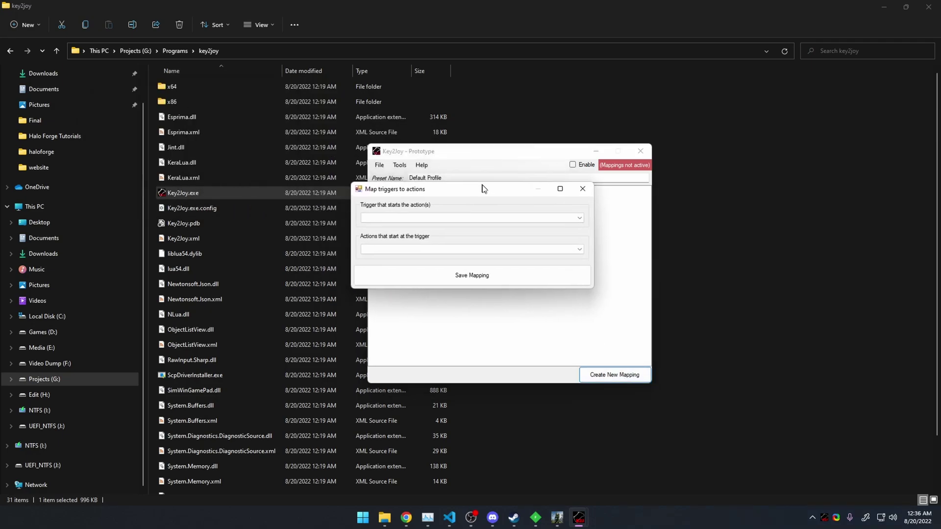
click(468, 219)
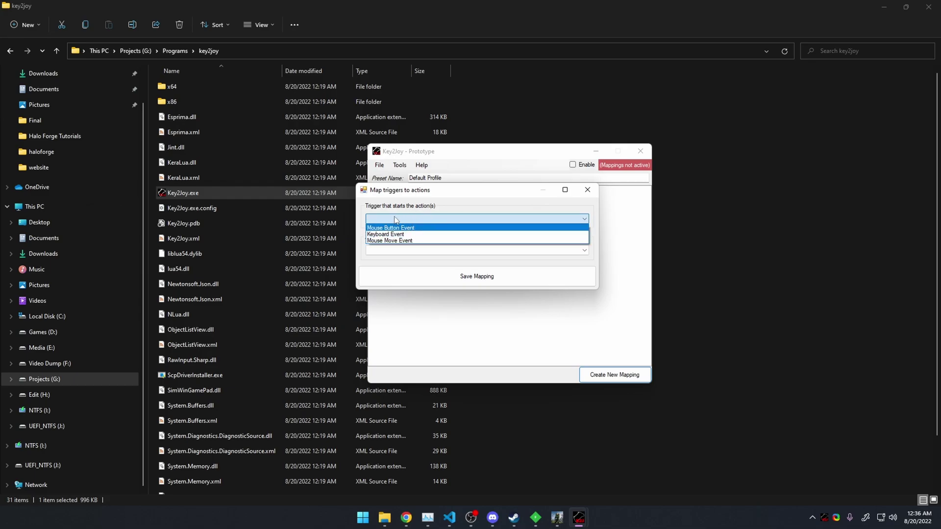
click(397, 235)
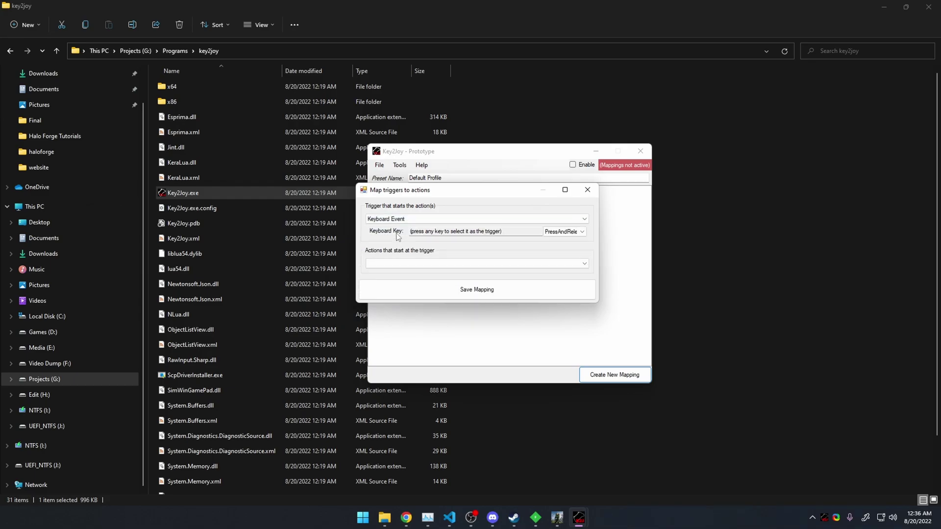
click(425, 231)
key(Caps_Lock)
click(562, 233)
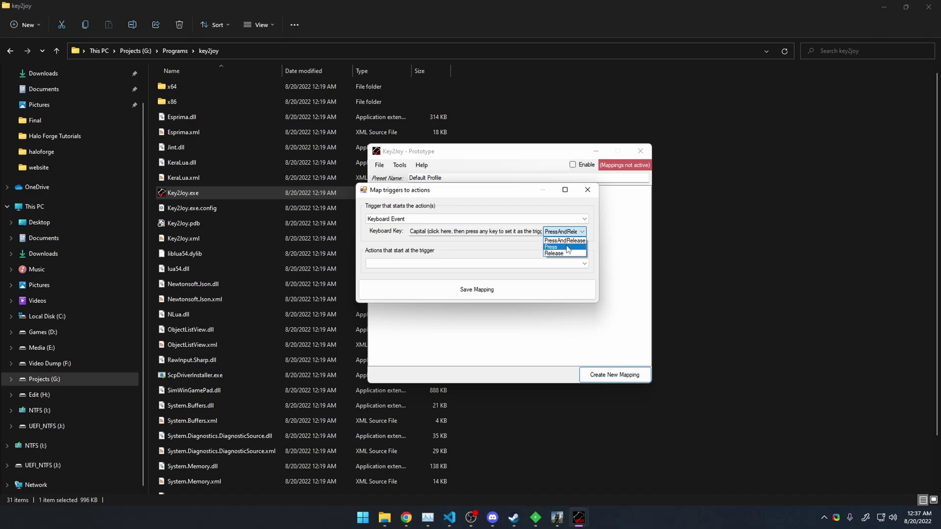
click(567, 248)
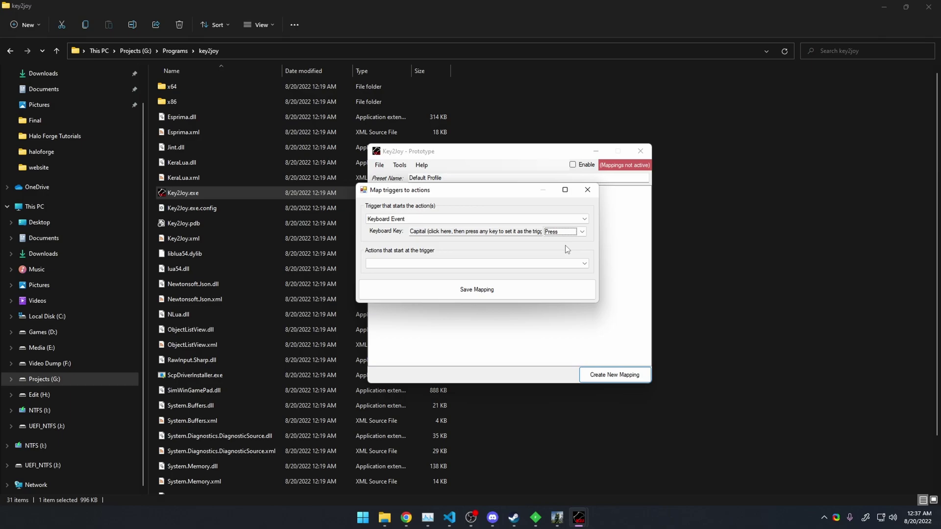
Set the mapping's action to GamePad/Controller Simulation with LeftTrigger on Press, and save the mapping.
click(561, 264)
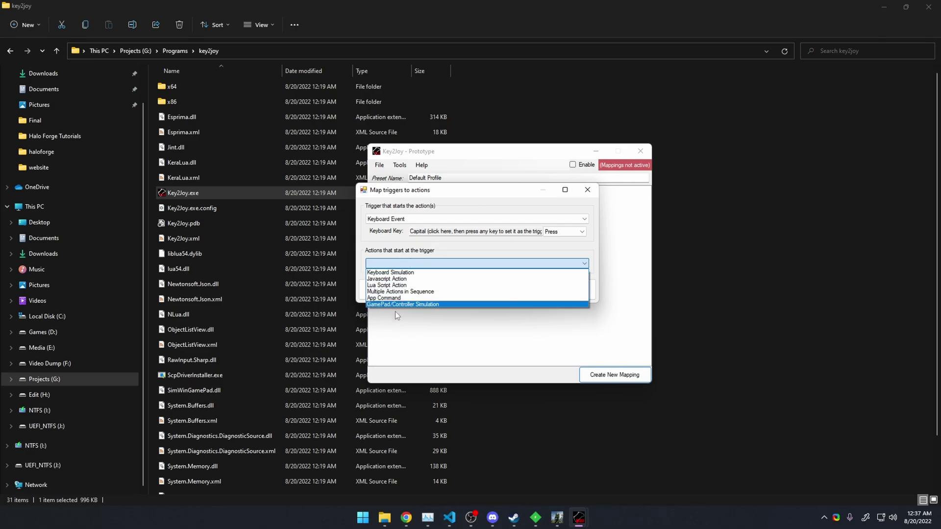
click(413, 306)
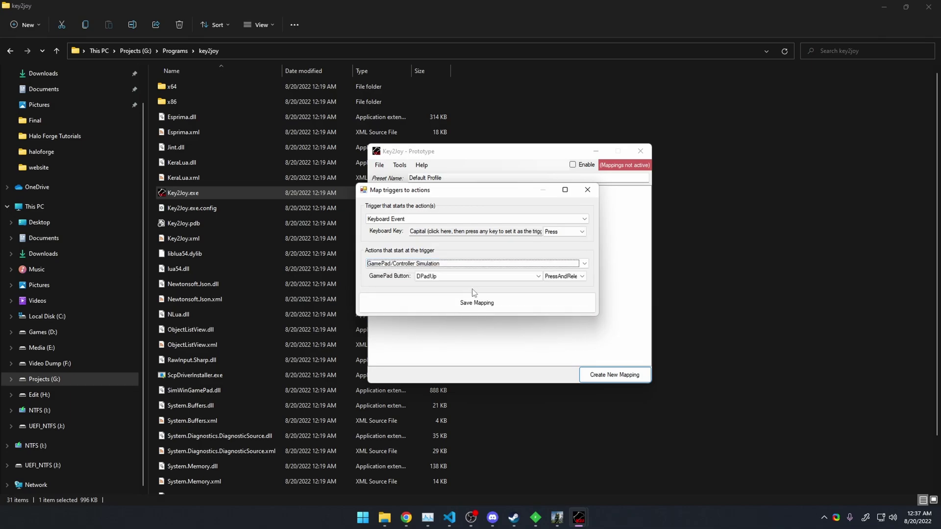
click(519, 277)
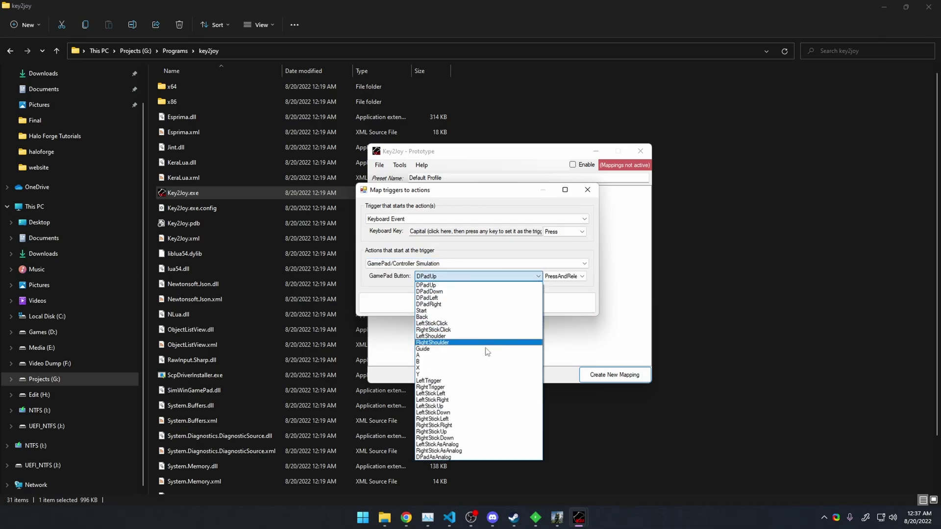
click(465, 382)
click(568, 277)
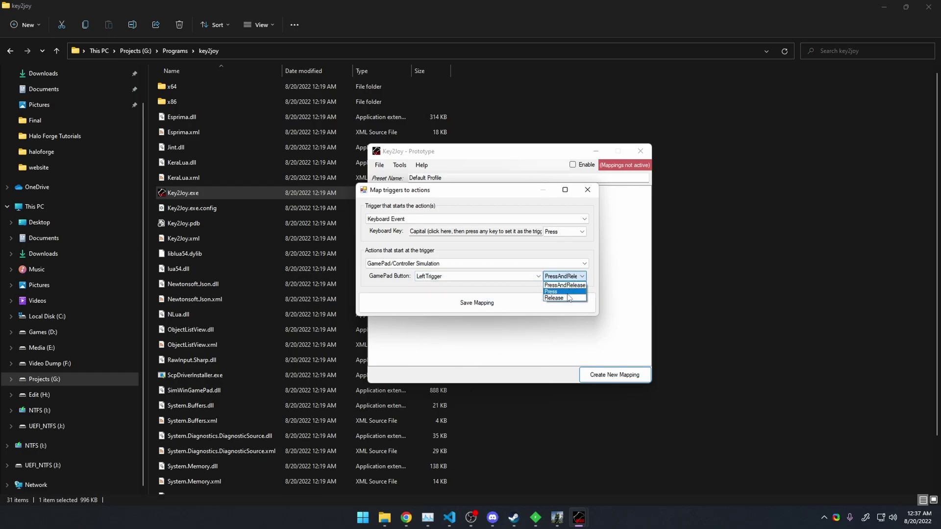
click(564, 292)
click(501, 303)
Start a second mapping with a Keyboard Event trigger on the Caps Lock key (Capital), set to Release.
click(621, 375)
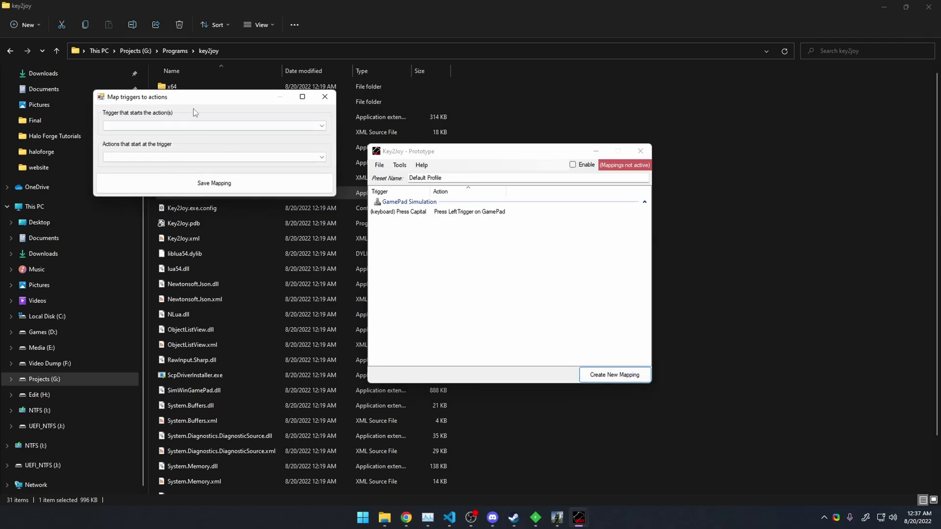
drag(191, 102, 464, 254)
click(444, 277)
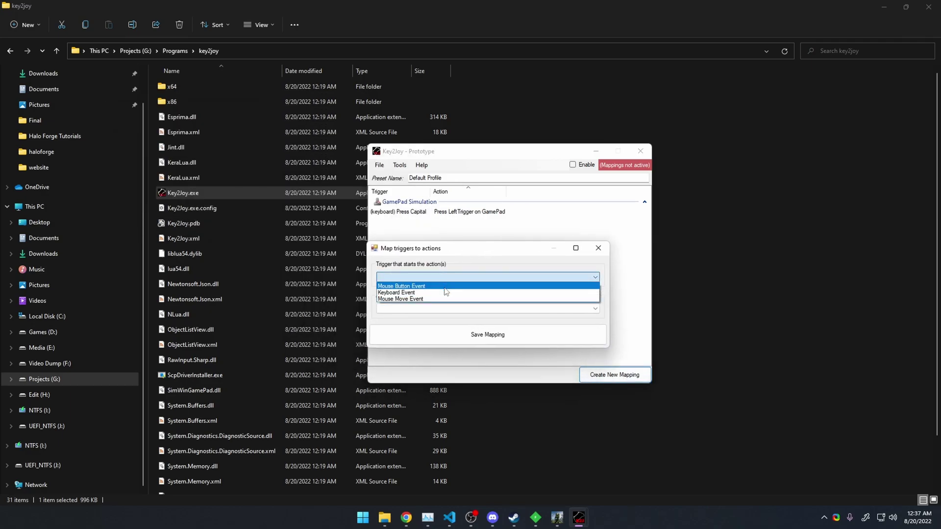
click(445, 293)
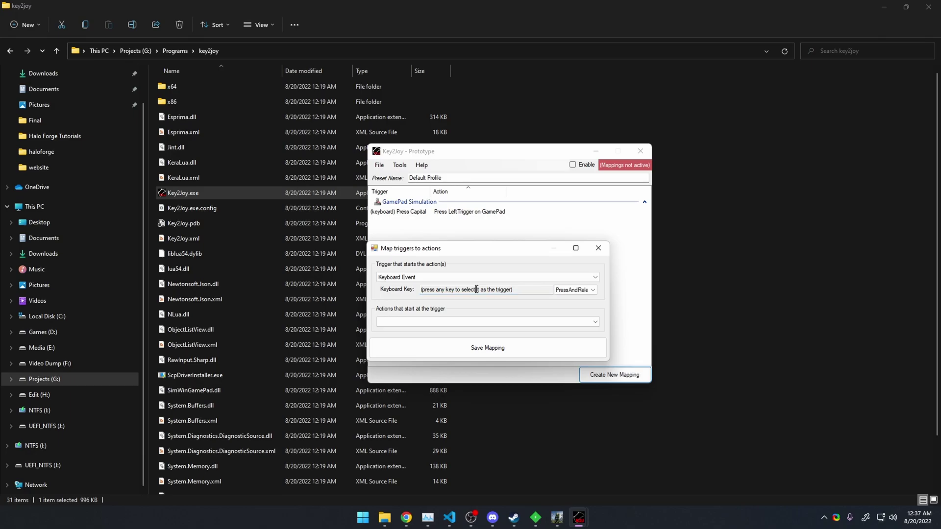
key(Caps_Lock)
click(476, 289)
click(586, 299)
Set the second mapping's action to GamePad/Controller Simulation with LeftTrigger on Release, and save the mapping.
click(557, 323)
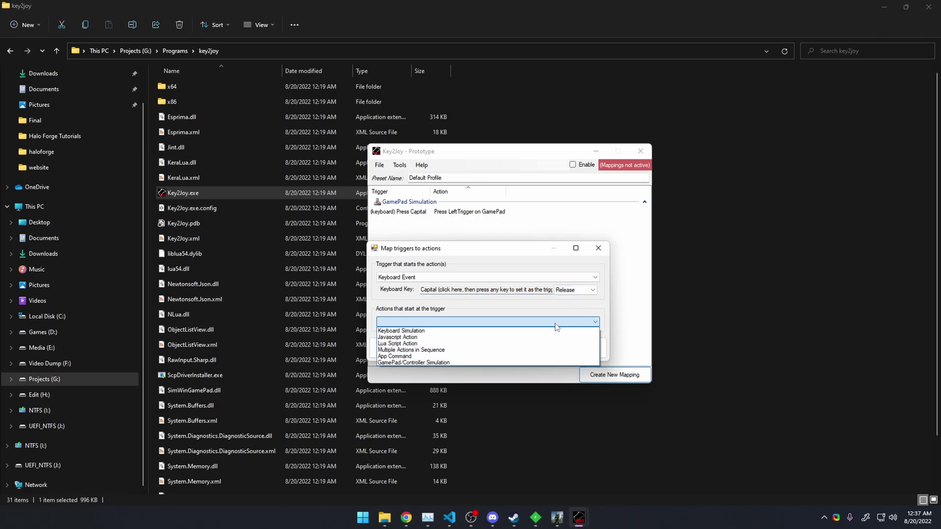
click(451, 361)
click(473, 335)
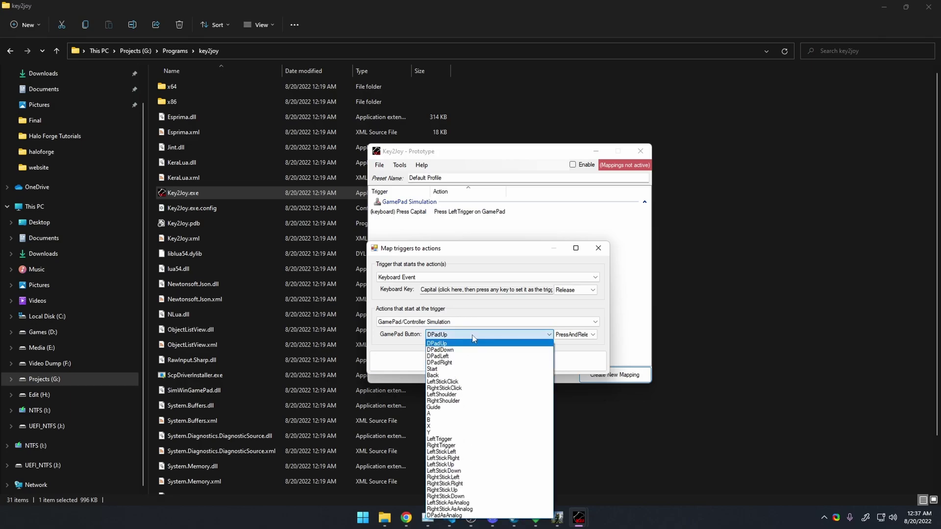
click(468, 439)
click(576, 334)
click(573, 358)
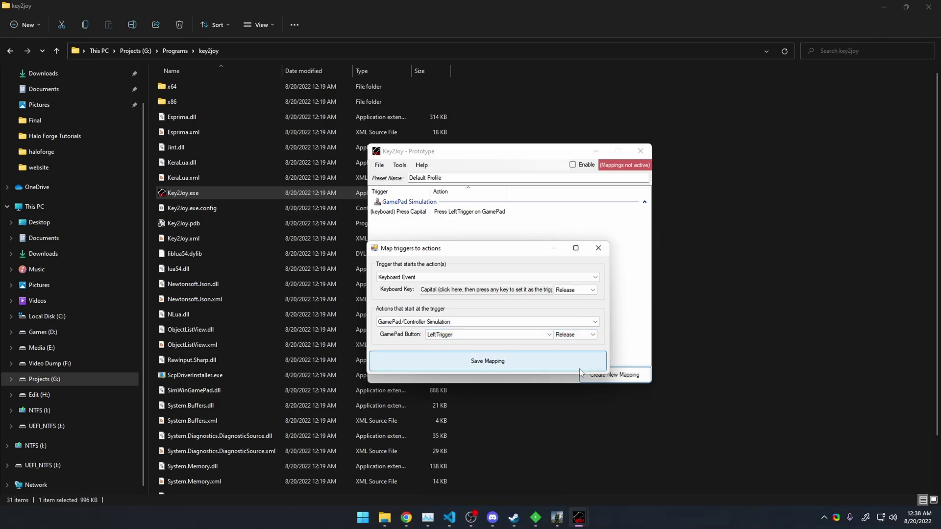
click(568, 363)
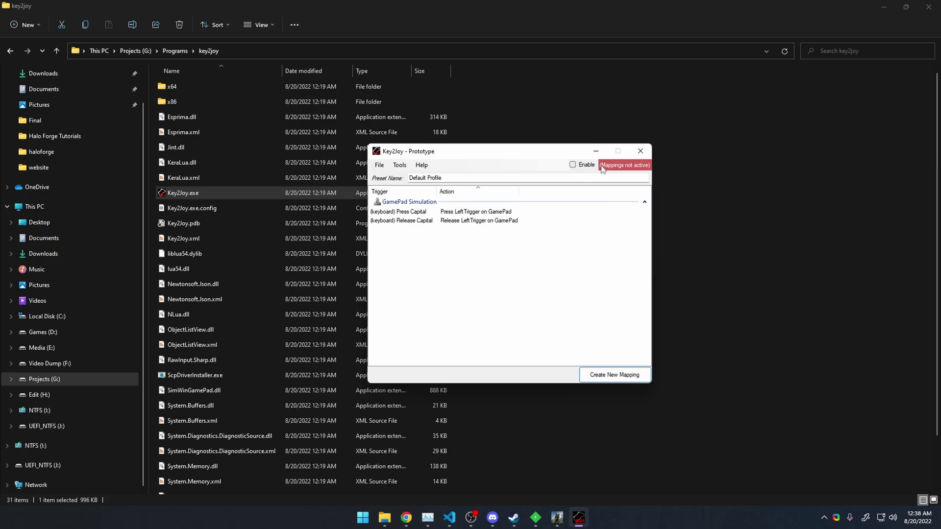
Enable the mappings and switch to the Halo Infinite Forge window.
click(573, 165)
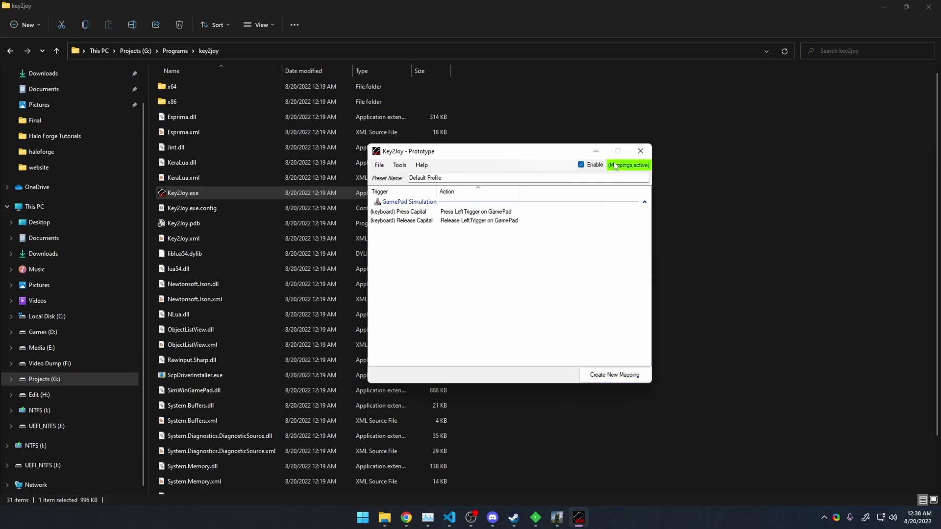
mouse_move(557, 517)
click(611, 466)
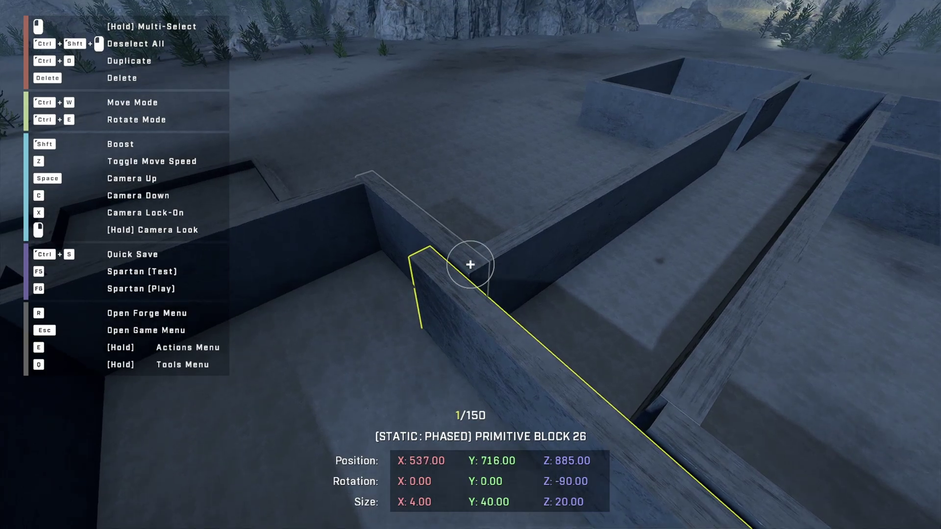
Select Primitive Block 42 and shift it with its walls in Move Mode to X 500, Y 719.
right_drag(470, 265, 527, 338)
right_drag(471, 265, 470, 265)
click(455, 292)
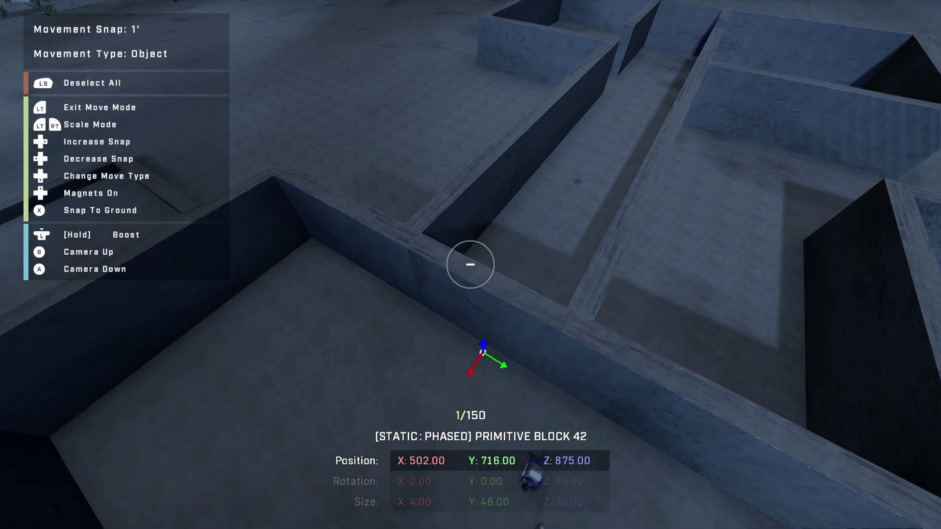
key(d)
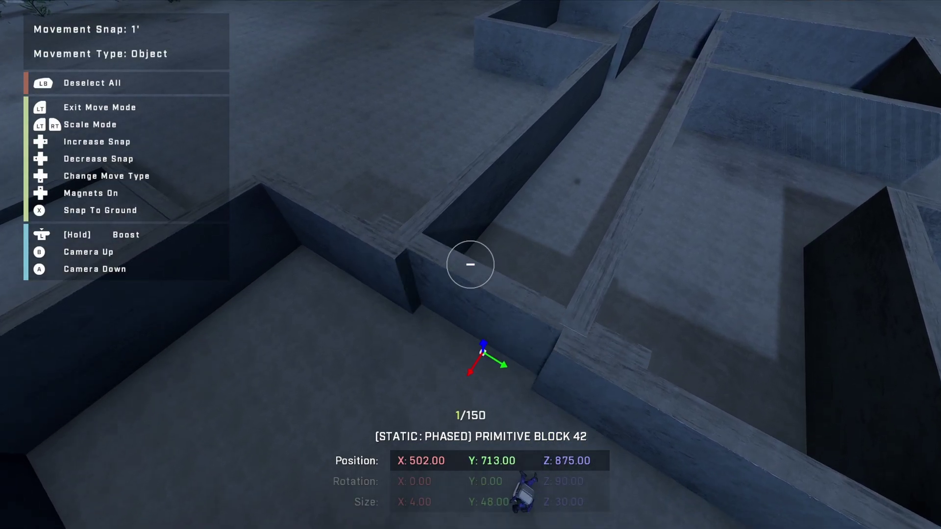
key(a)
key(d)
key(a)
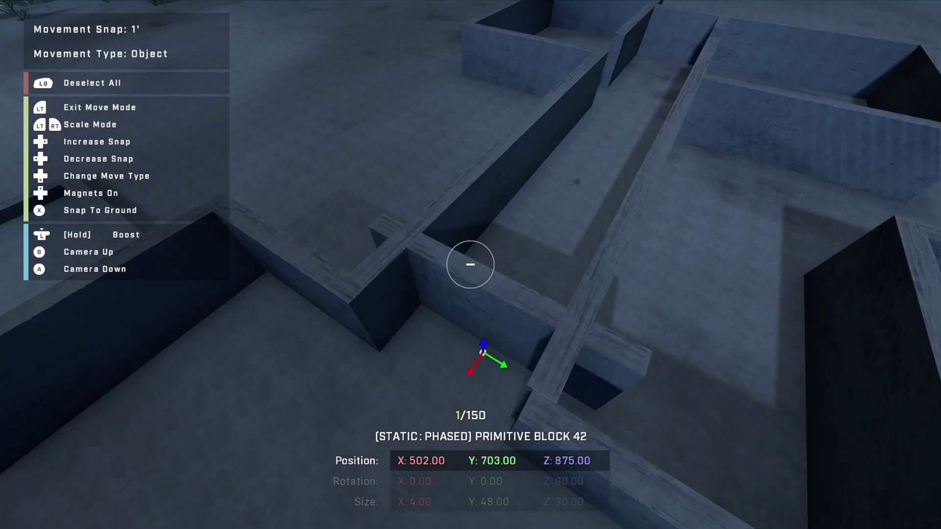
key(s)
key(d)
key(w)
key(s)
key(d)
click(470, 265)
key(s)
Reposition the selected wall block at X 500, Y 719 and leave Move Mode.
right_drag(471, 264, 373, 270)
key(a)
key(w)
key(w)
key(d)
right_drag(524, 309, 638, 279)
key(a)
key(s)
right_drag(468, 353, 507, 407)
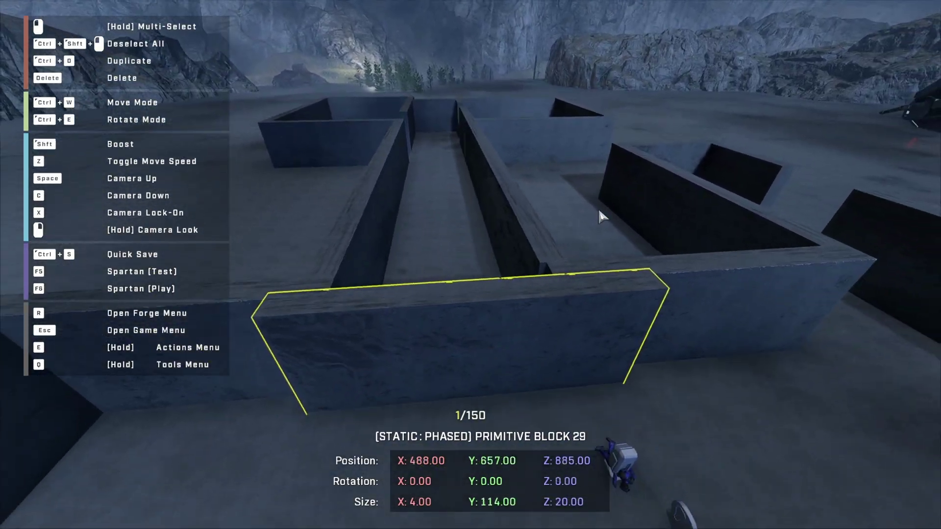
Re-enter Move Mode for Primitive Block 42 and move it into the corridor between the two long walls, to Y 703.
click(532, 221)
key(ctrl+w)
click(465, 322)
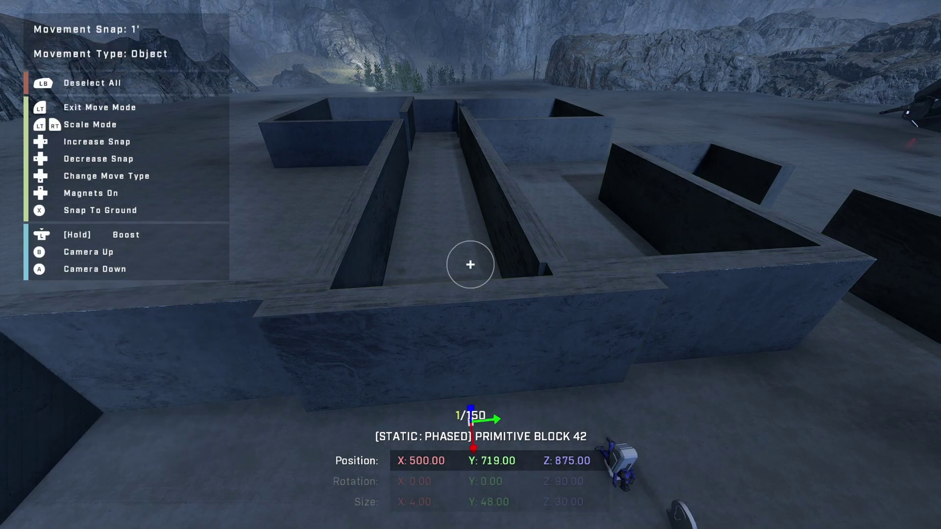
key(w)
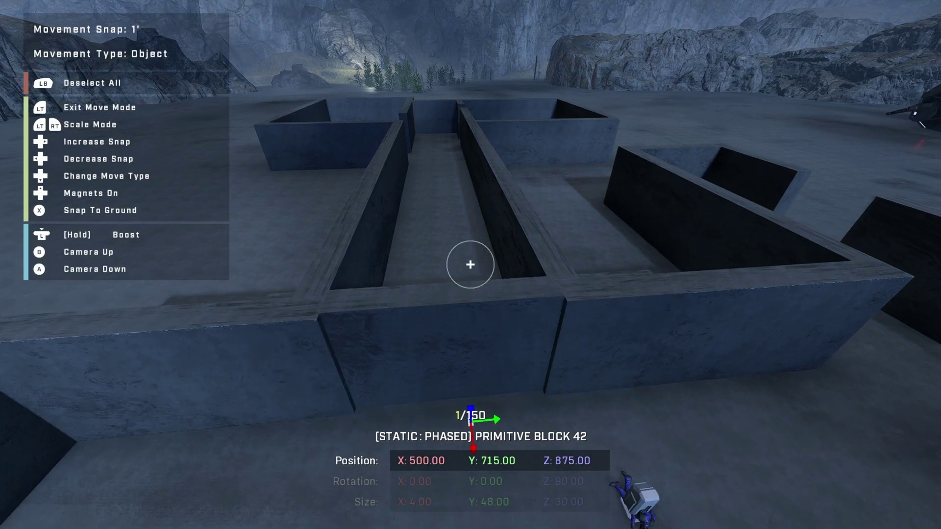
key(w)
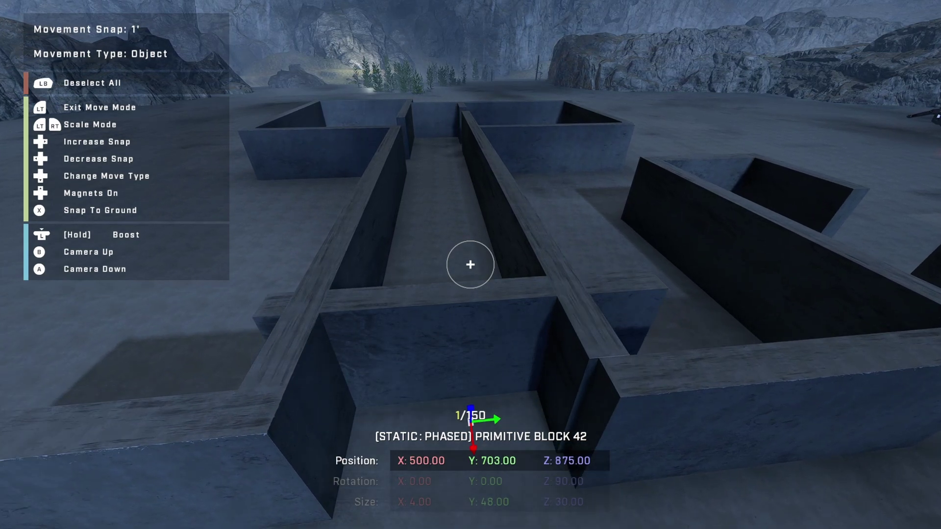
Bring Primitive Block 42 back out to X 502, Y 715 and exit Move Mode.
key(s)
key(s)
key(a)
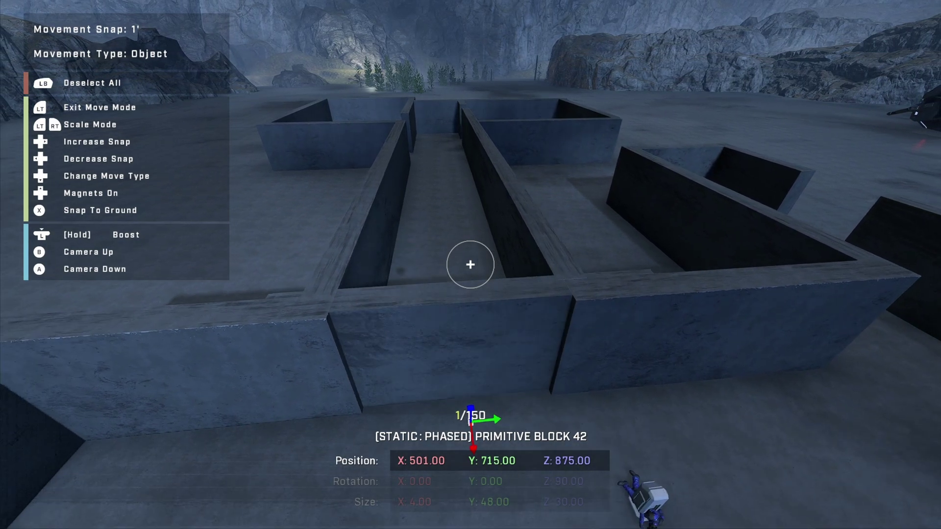
key(d)
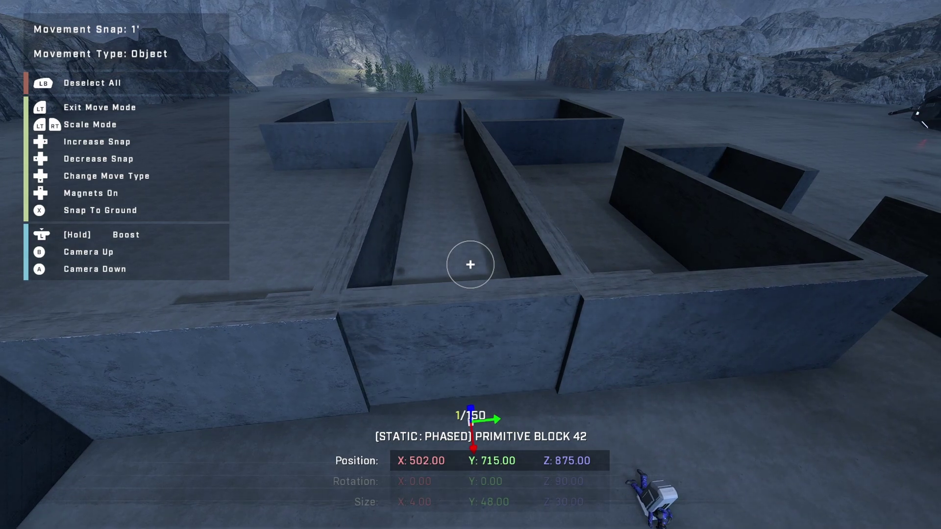
key(Escape)
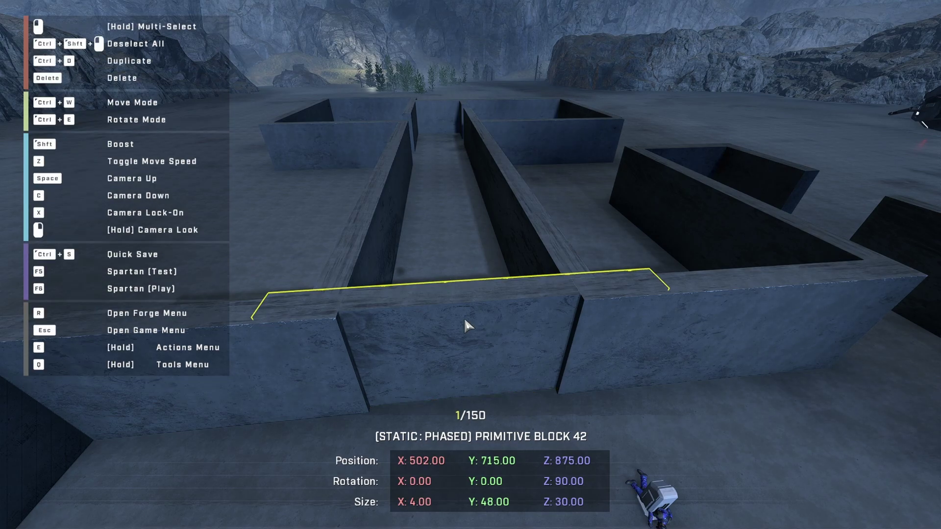
Enter Move Mode again and move Primitive Block 42 to X 500, Y 716, in line with the front walls.
right_drag(463, 316, 470, 265)
key(w)
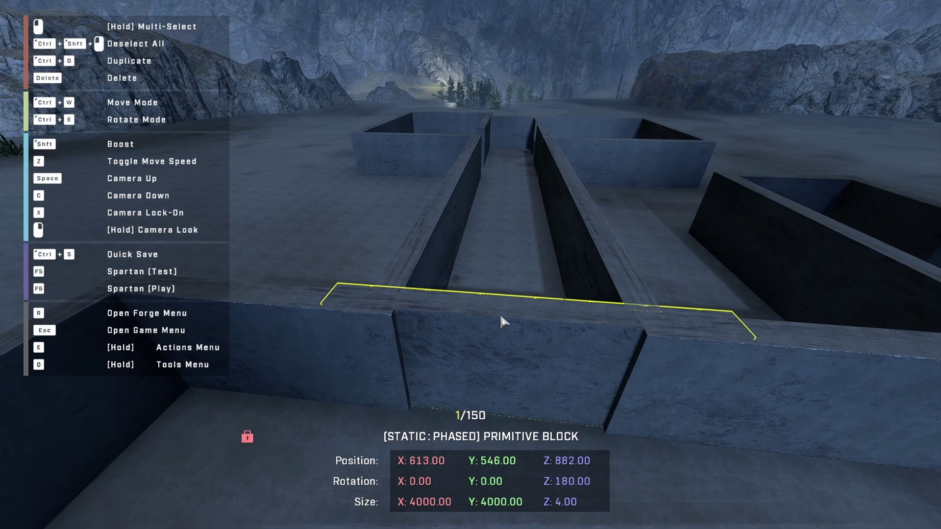
right_drag(477, 364, 470, 264)
key(ctrl+w)
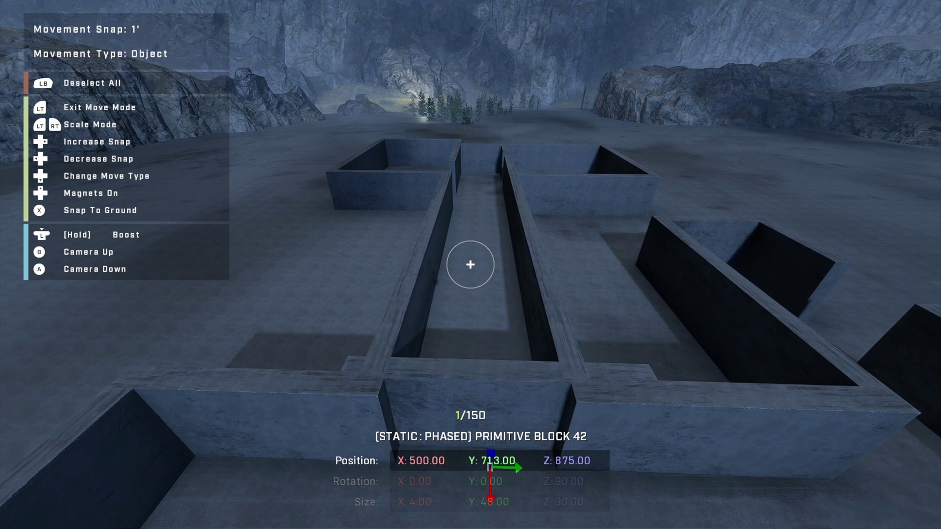
right_drag(471, 265, 471, 265)
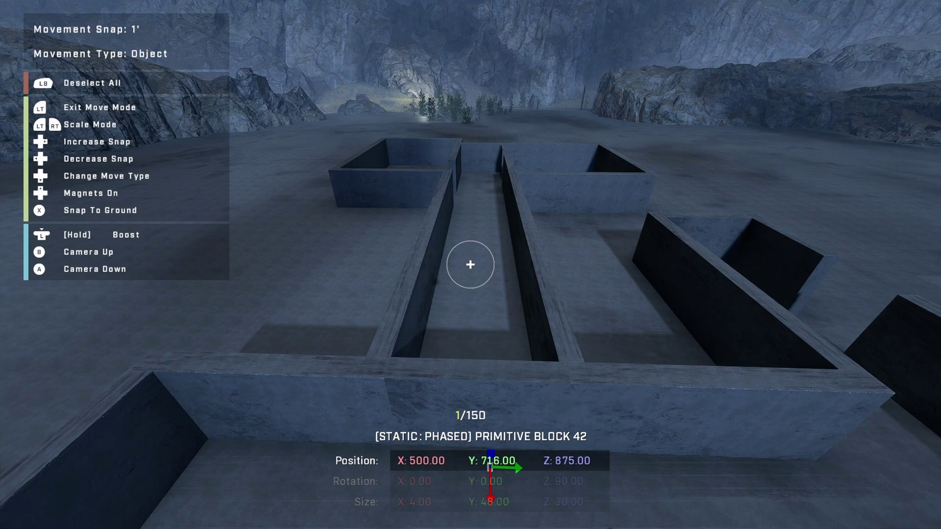